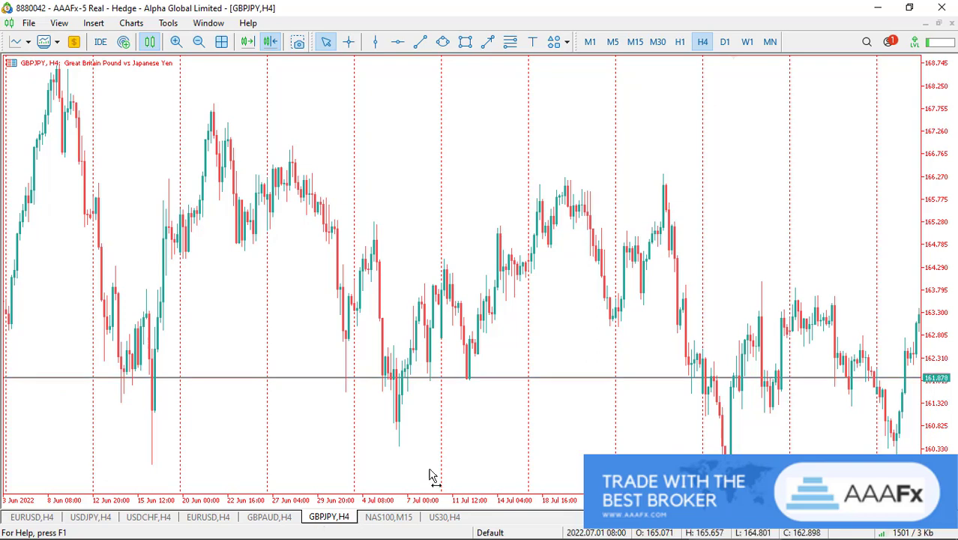
Step: Draw a rising trendline on the GBPJPY H4 chart under the July swing lows, from about 160.33 to 166.76
scroll(432, 475, left, 3)
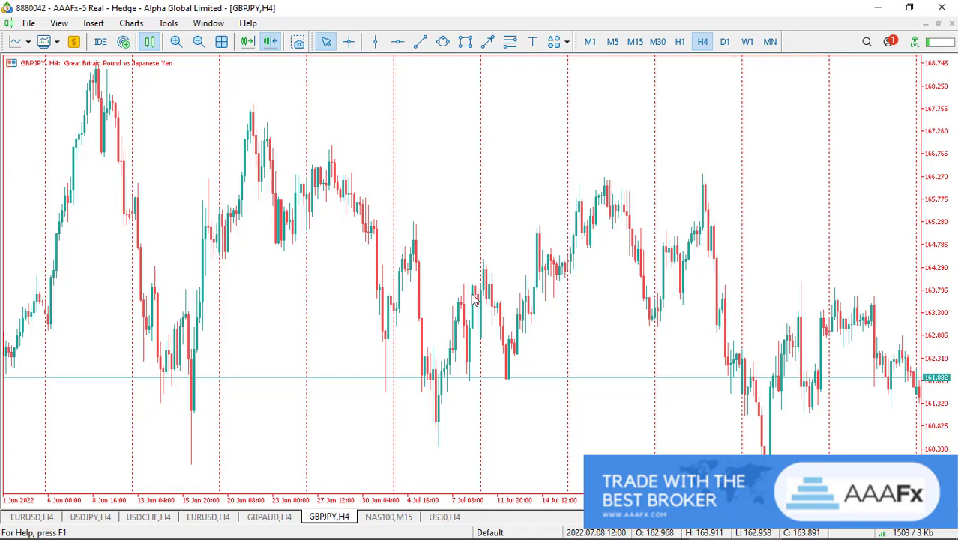
drag(660, 285, 360, 324)
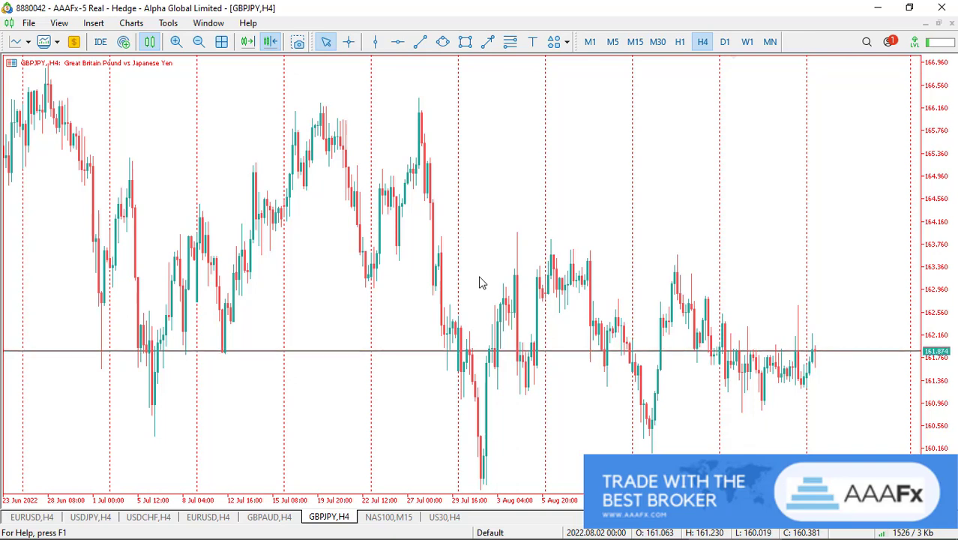
drag(403, 321, 600, 303)
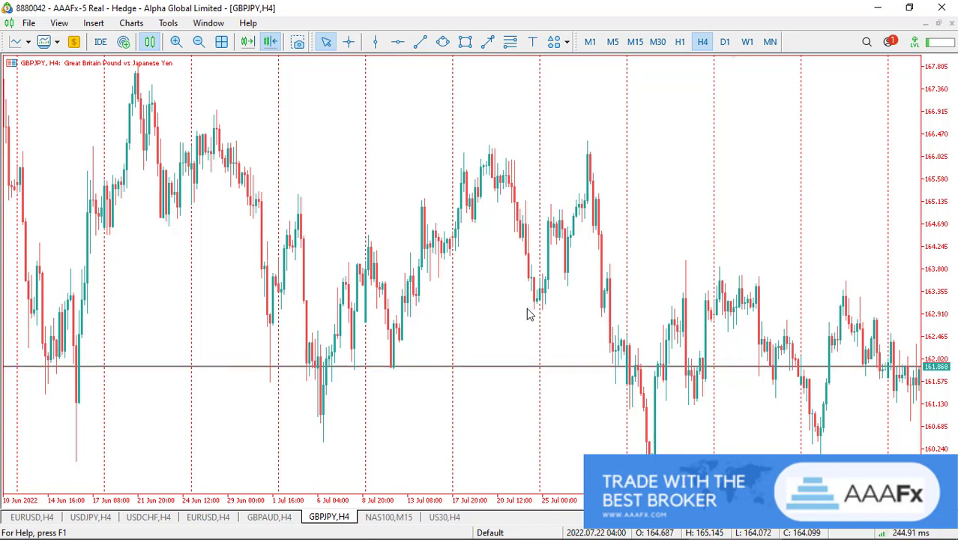
drag(822, 321, 906, 330)
click(420, 41)
drag(387, 449, 714, 158)
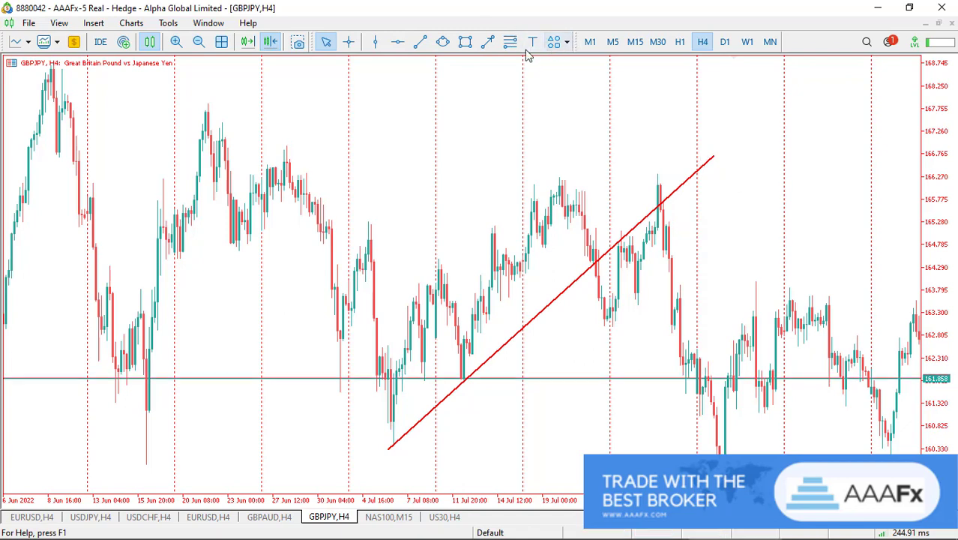
Step: Mark the resistance zone over the two late-July GBPJPY peaks with a rectangle spanning about 165.90 to 166.58
click(465, 41)
mouse_move(537, 162)
mouse_down()
mouse_move(750, 166)
mouse_move(747, 194)
mouse_up()
scroll(806, 306, down, 3)
scroll(597, 294, down, 3)
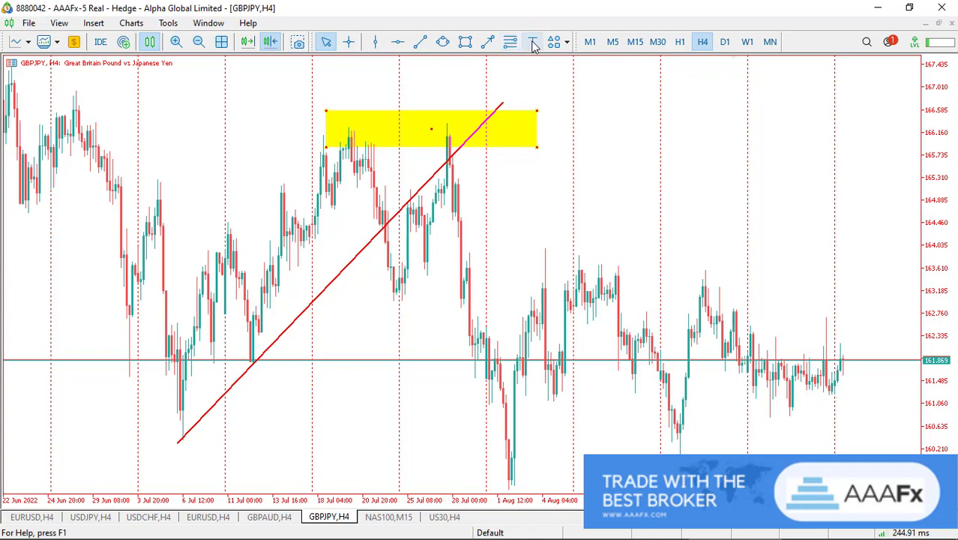
Step: Mark three successively lower resistance zones with rectangles near 164.25, 163.70 and 162.65, following the GBPJPY decline down to the latest candles
click(465, 41)
mouse_move(459, 244)
mouse_down()
mouse_move(580, 244)
mouse_move(590, 266)
mouse_move(624, 223)
mouse_up()
click(464, 42)
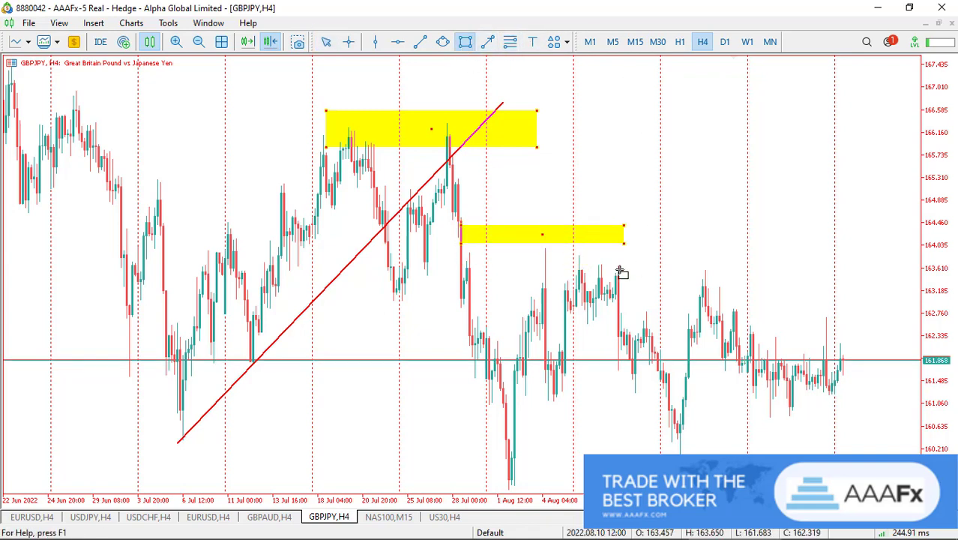
drag(614, 261, 726, 266)
click(465, 41)
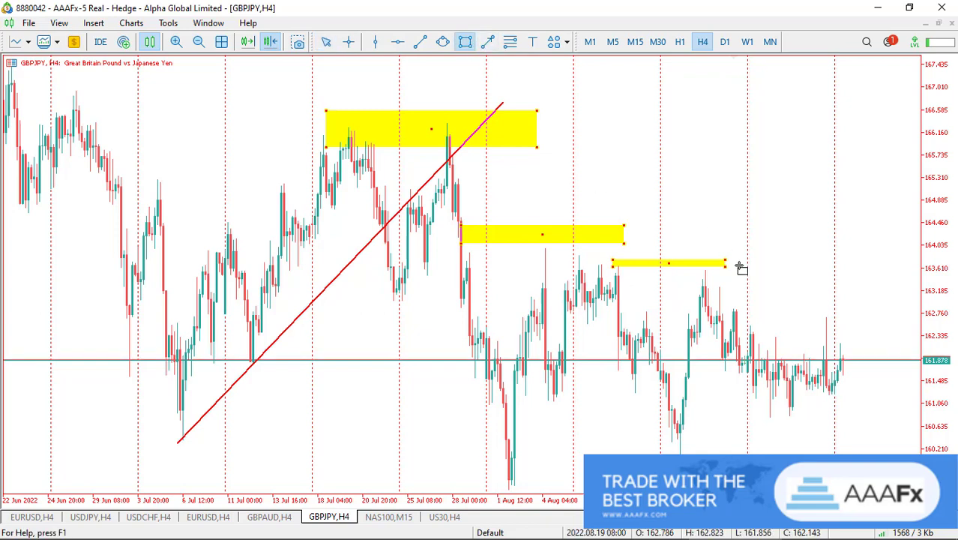
drag(747, 328, 916, 312)
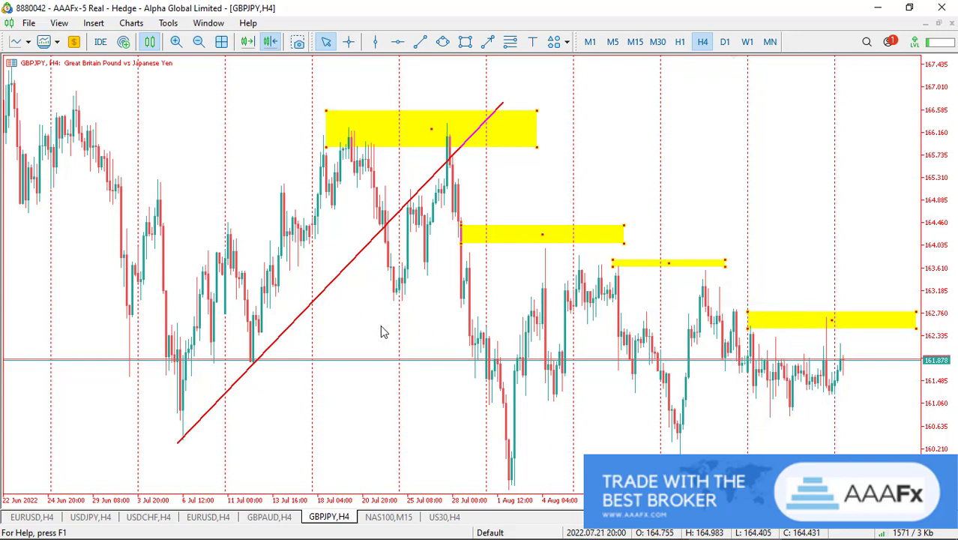
Step: Switch to the EURUSD H4 chart and draw thin rectangles across the August peaks near 1.0348 and the following low near 1.0237
click(219, 519)
scroll(397, 304, up, 3)
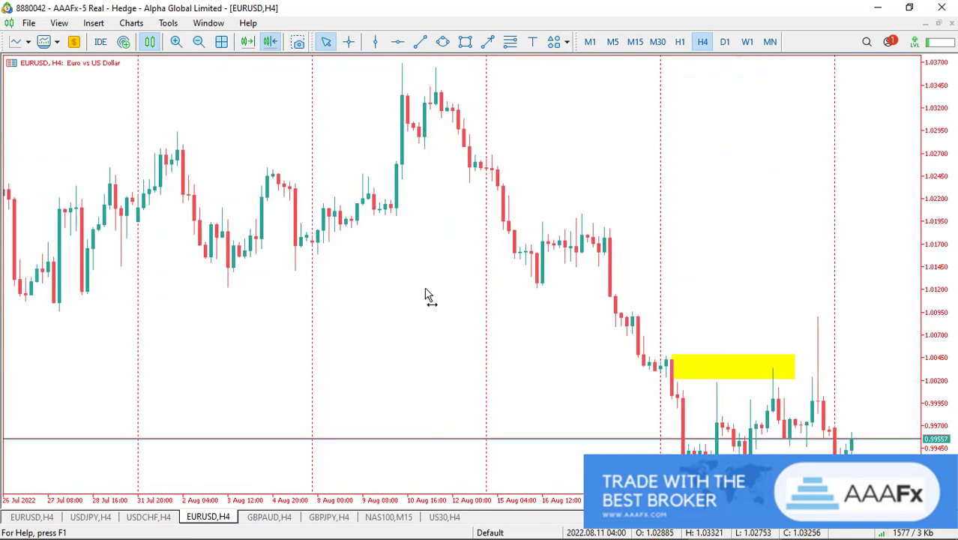
drag(453, 184, 356, 272)
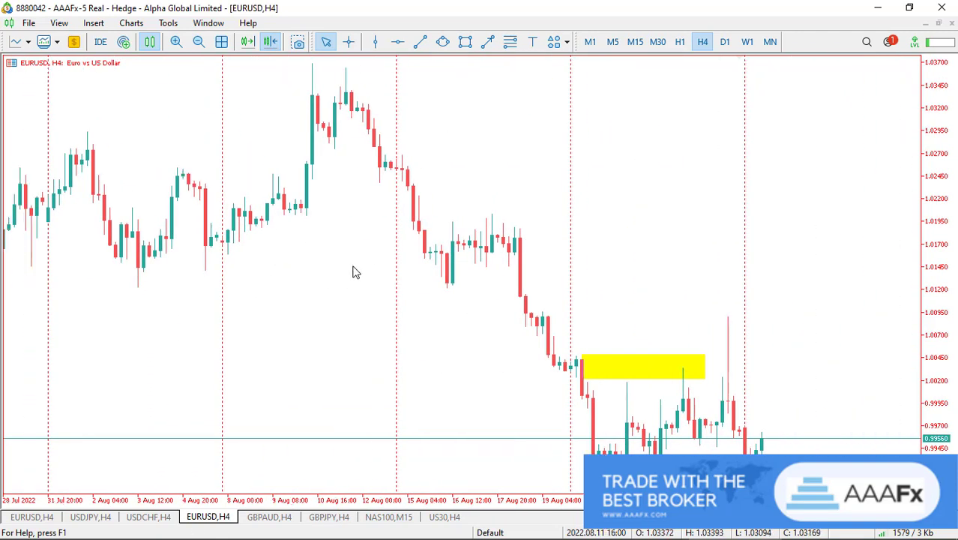
click(464, 41)
drag(289, 81, 408, 84)
click(465, 41)
drag(374, 187, 403, 180)
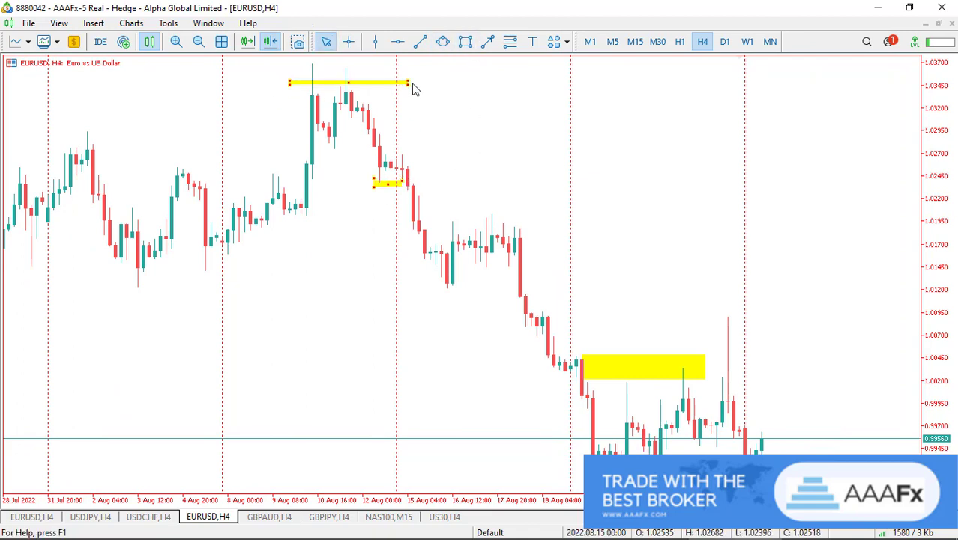
Step: Add EURUSD rectangles at the mid-August swing high near 1.0196, the swing low near 1.0124 and the lower high near 1.0095
click(464, 41)
drag(475, 218, 503, 223)
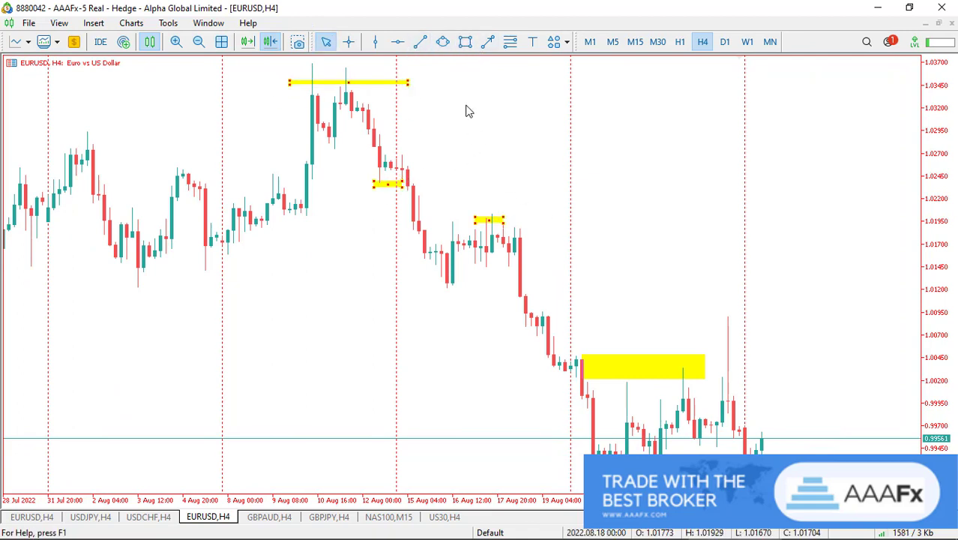
click(465, 41)
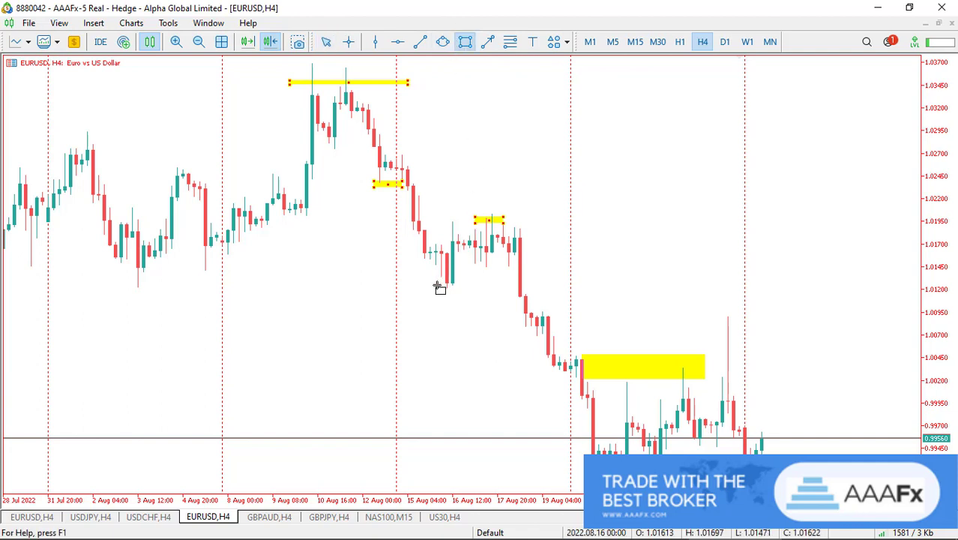
drag(434, 284, 459, 286)
click(465, 41)
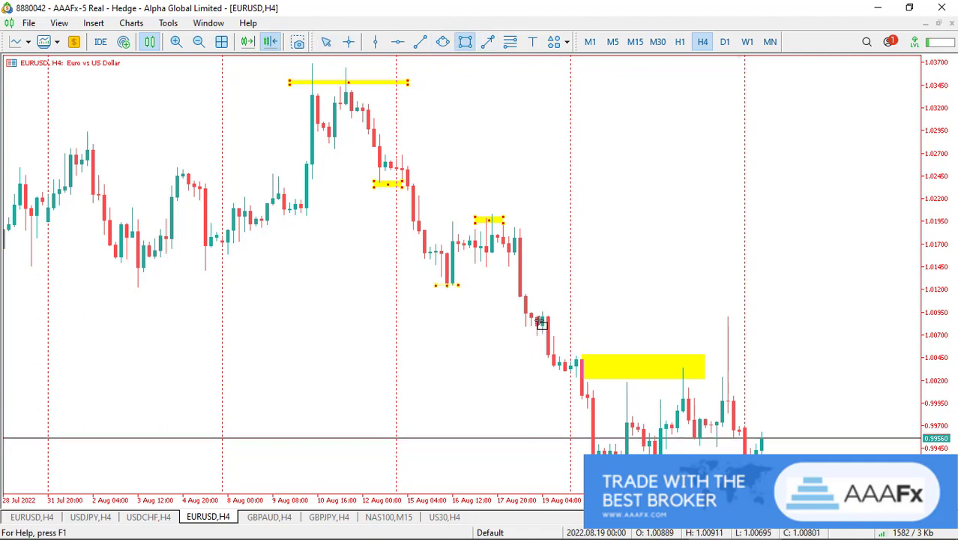
drag(537, 317, 600, 308)
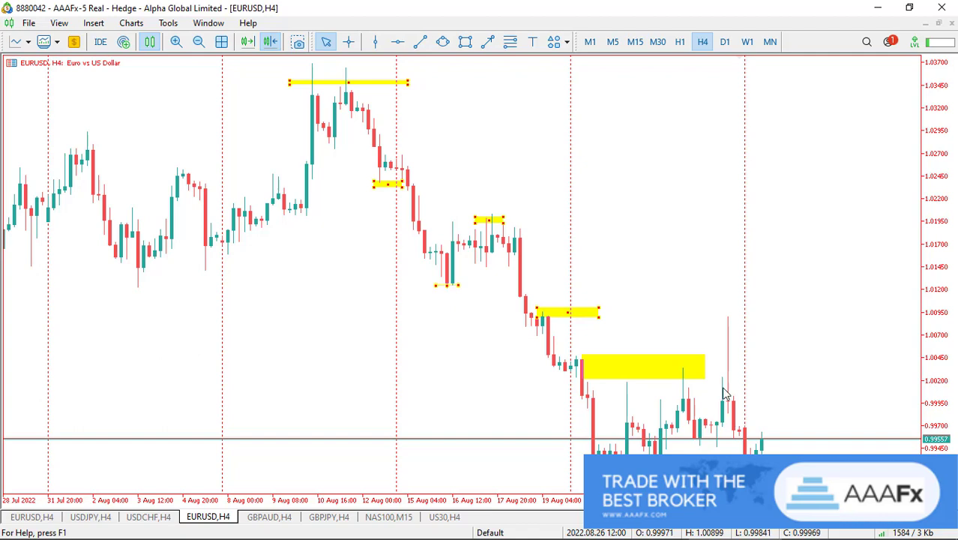
Step: Extend the lowest yellow zone past the late-August price spike and narrow it to about 1.0030 to 1.0043
scroll(721, 387, left, 6)
scroll(723, 388, right, 5)
scroll(721, 387, left, 3)
scroll(722, 387, right, 4)
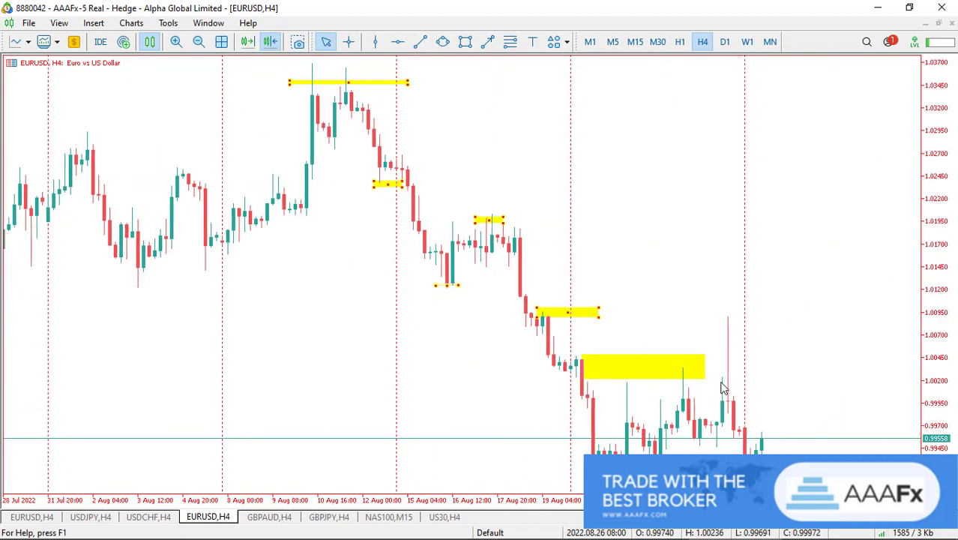
scroll(723, 367, left, 5)
scroll(723, 368, right, 4)
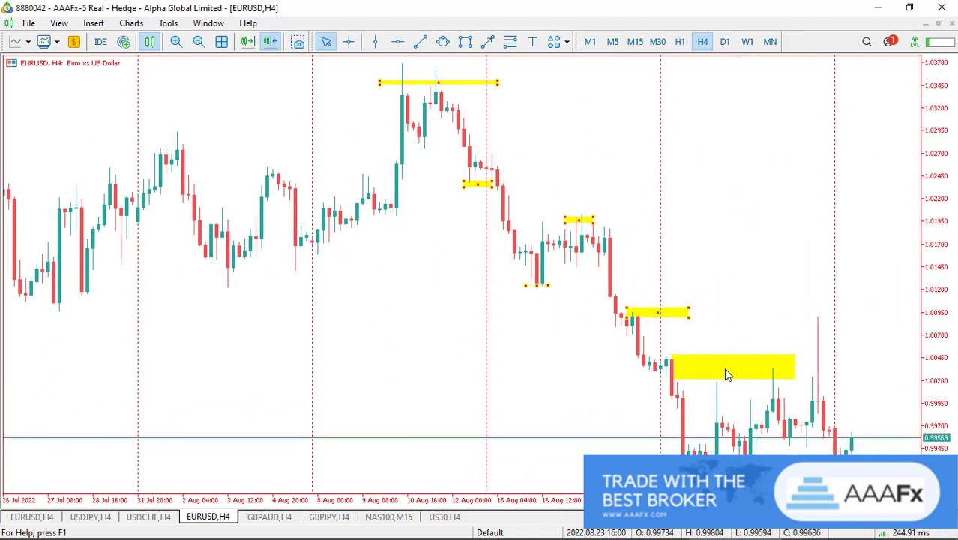
drag(795, 379, 848, 376)
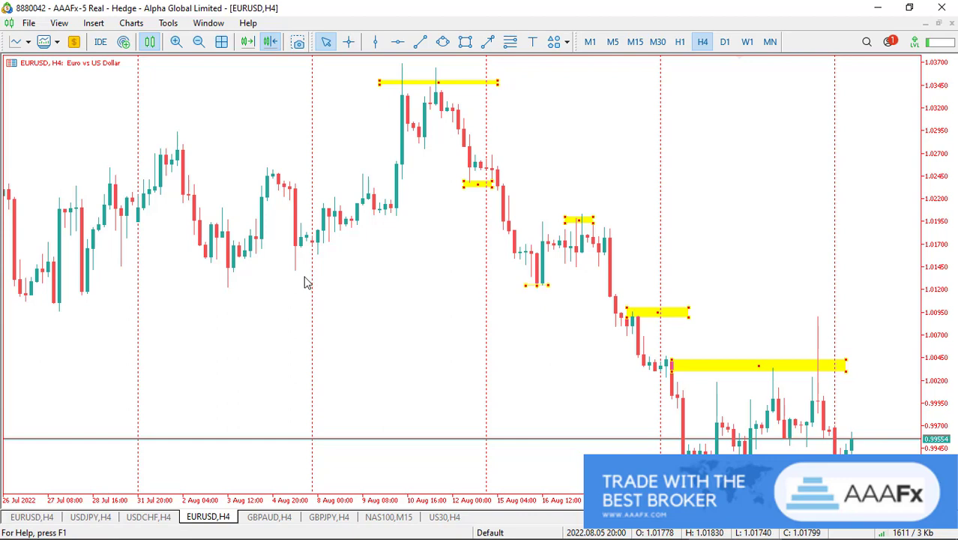
Step: Draw a rising trendline from the 27 July low under the August lows, extending past the mid-August breakdown to about 1.0215
scroll(305, 282, left, 5)
scroll(605, 299, right, 2)
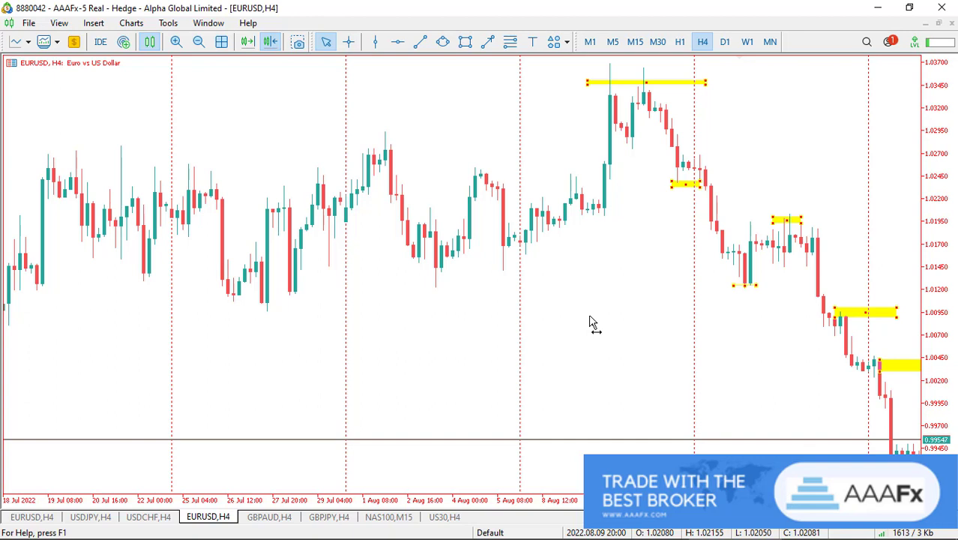
click(397, 42)
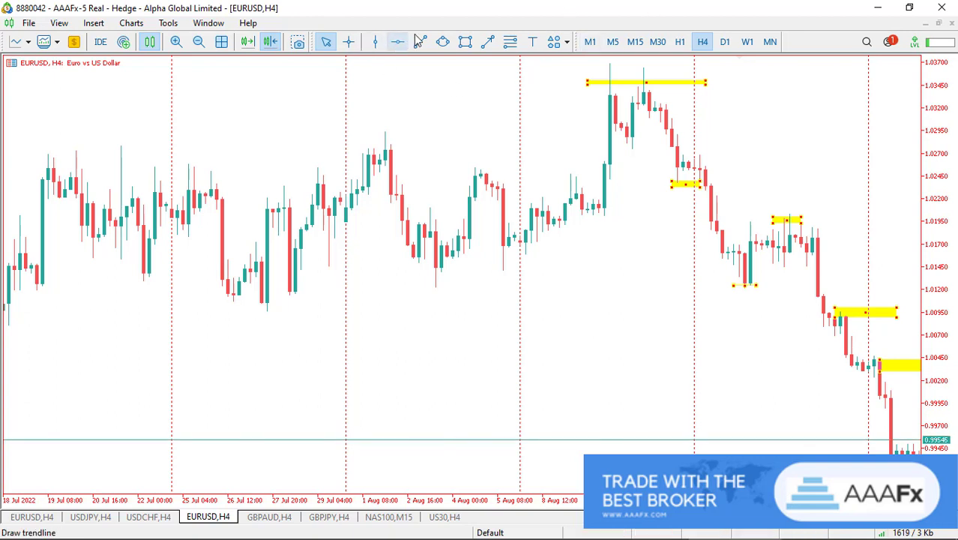
click(418, 42)
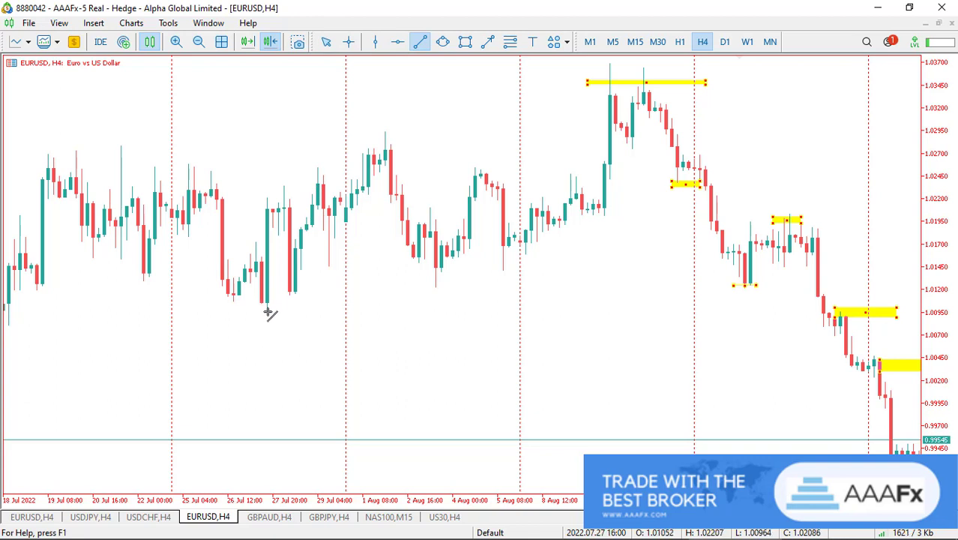
drag(267, 311, 838, 204)
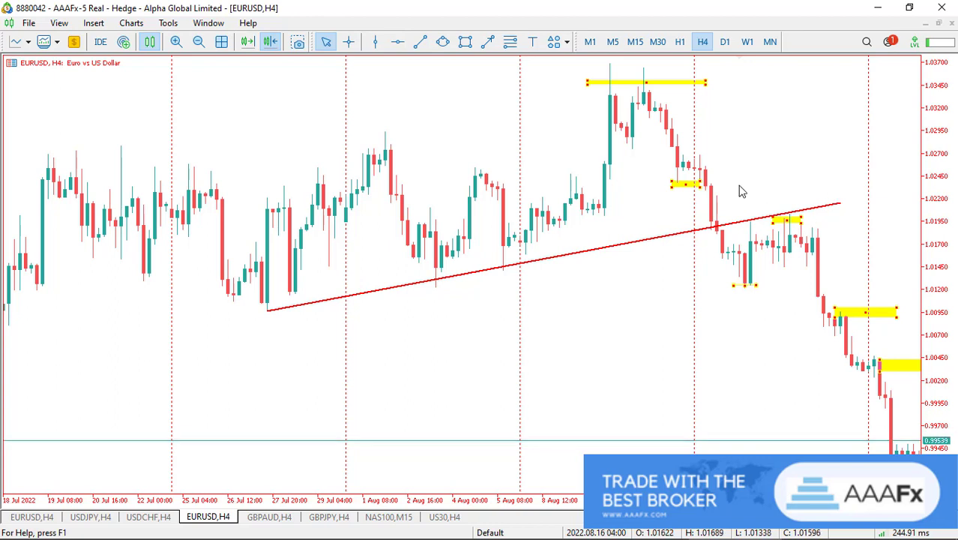
Step: Highlight the late-July lows and the early-August low on the rising trendline with two rectangles
click(464, 42)
drag(239, 279, 351, 323)
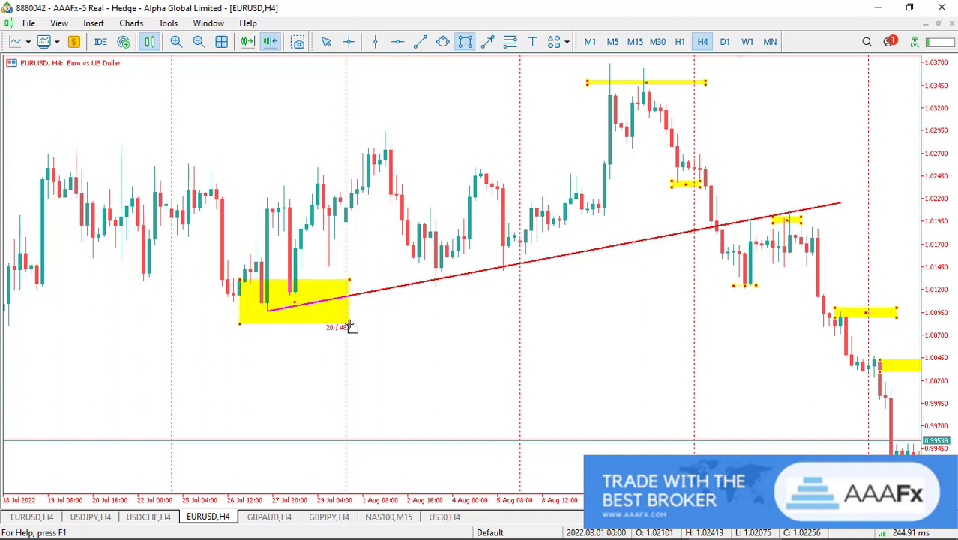
click(465, 42)
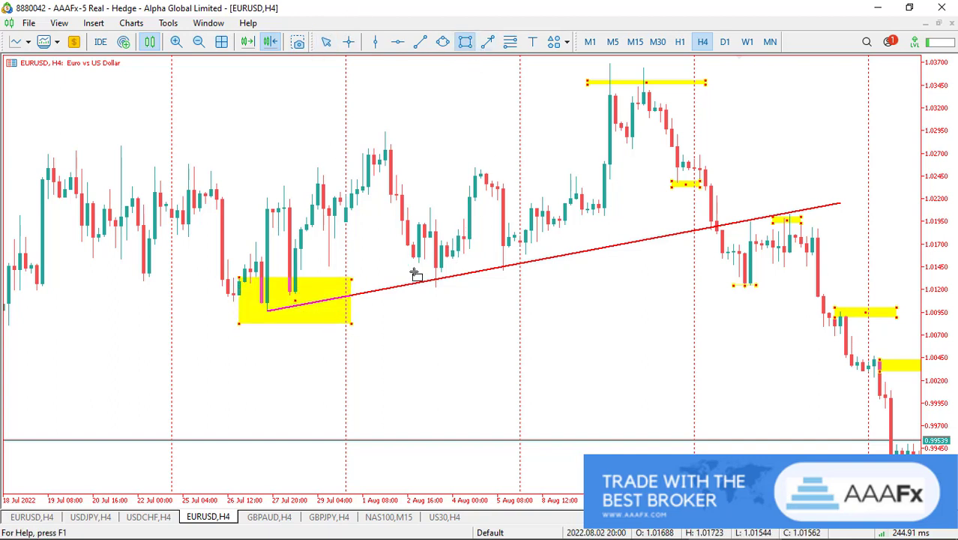
drag(413, 271, 491, 291)
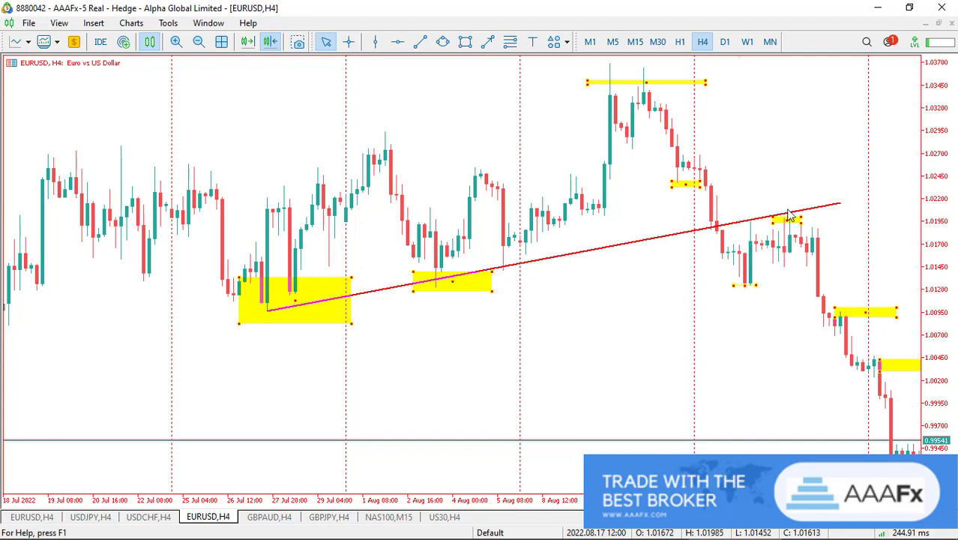
Step: Draw an upper channel trendline from the early-July high across the August peak, and a rising arrow from the mid-July low beneath it
scroll(803, 232, up, 3)
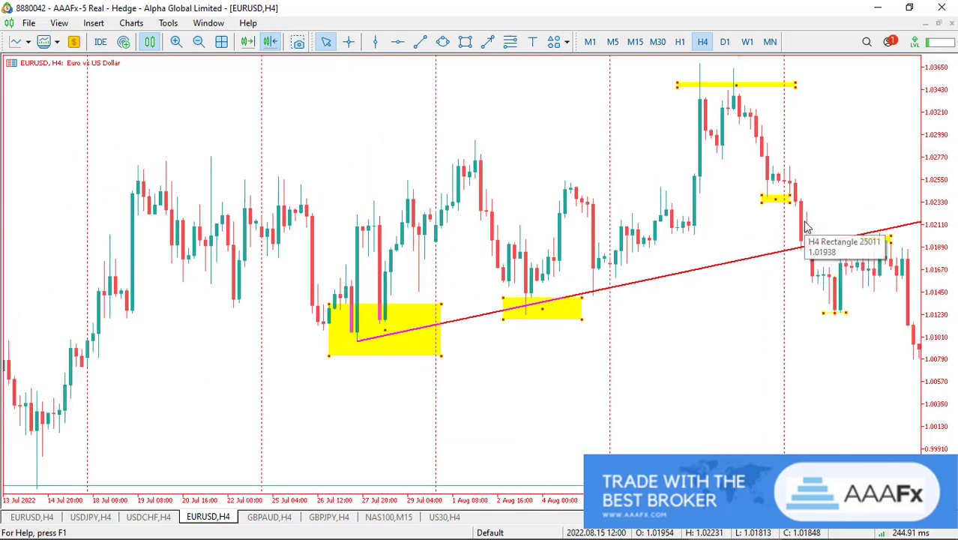
click(199, 41)
scroll(737, 193, up, 3)
scroll(623, 270, down, 1)
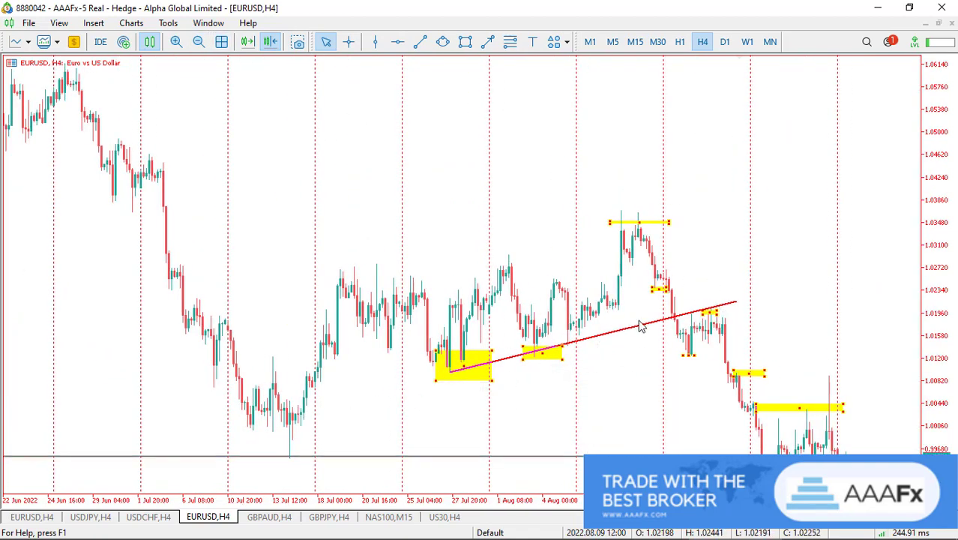
scroll(767, 304, down, 3)
scroll(839, 312, up, 5)
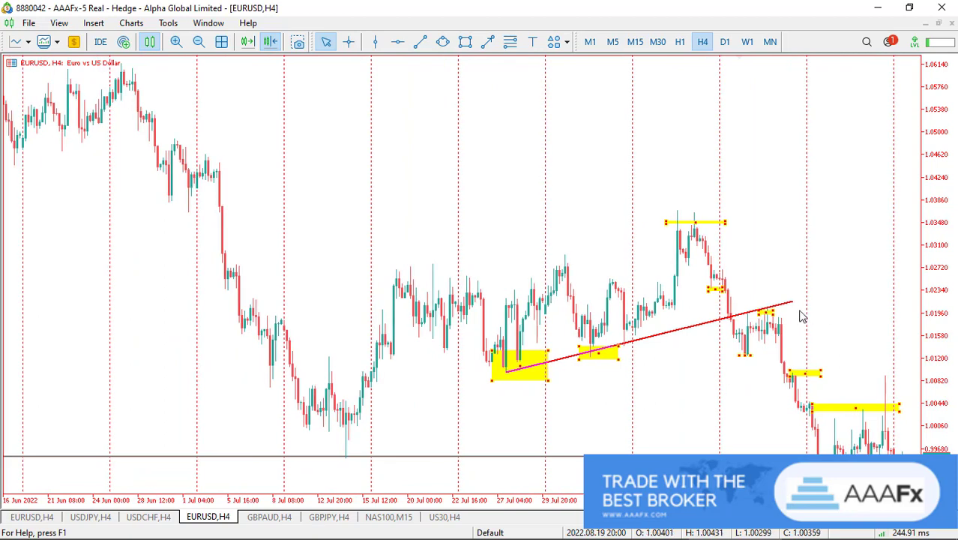
click(420, 41)
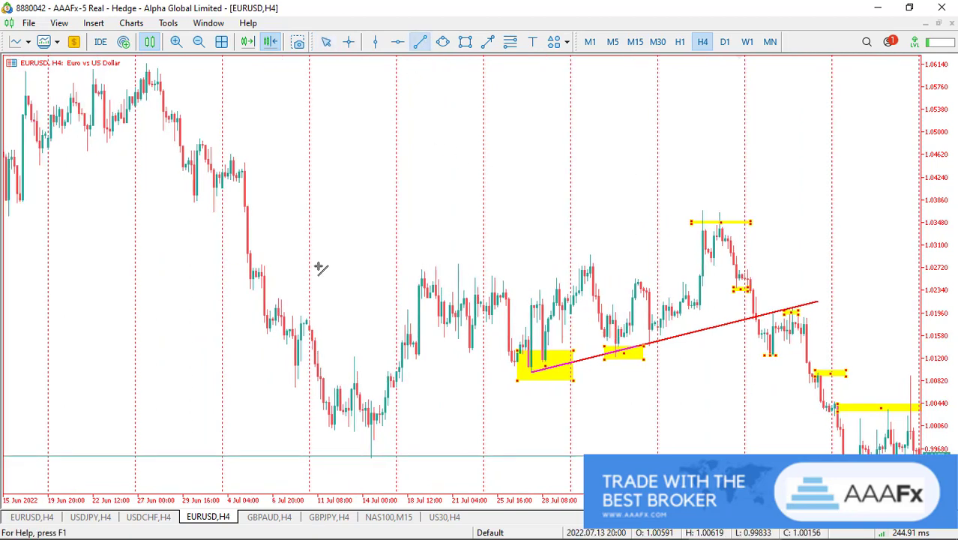
drag(271, 304, 800, 192)
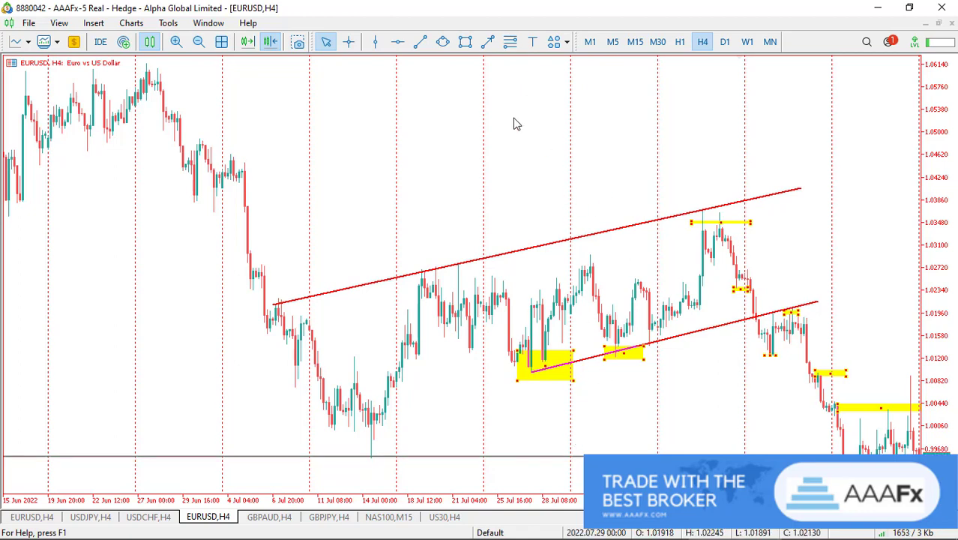
click(488, 44)
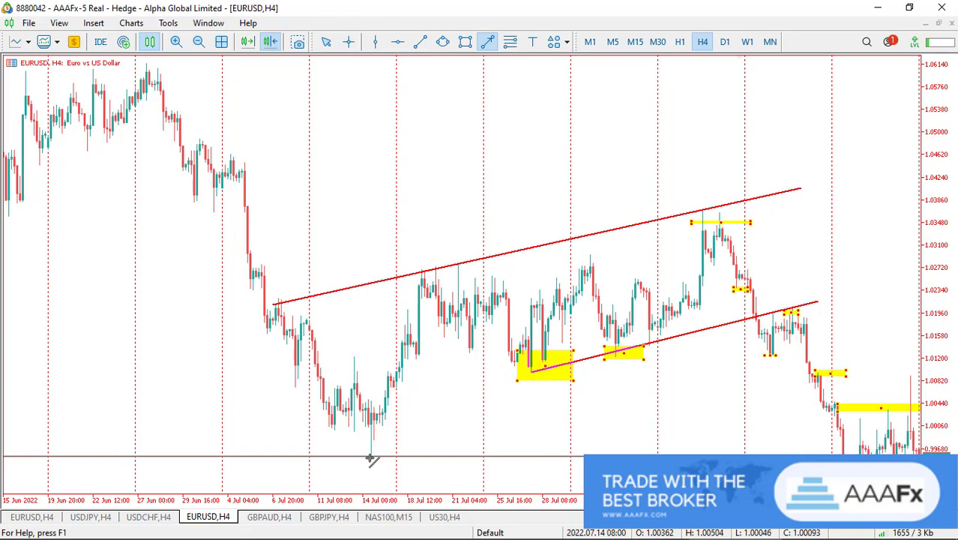
drag(402, 443, 824, 278)
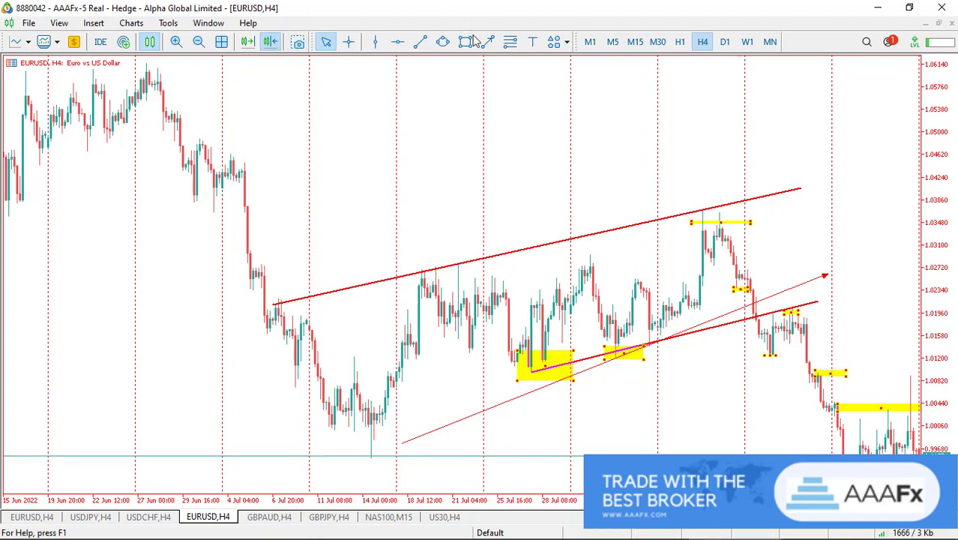
Step: Draw a steep falling trendline along the early-July drop and place a parallel copy along the August decline
click(420, 41)
drag(254, 190, 315, 461)
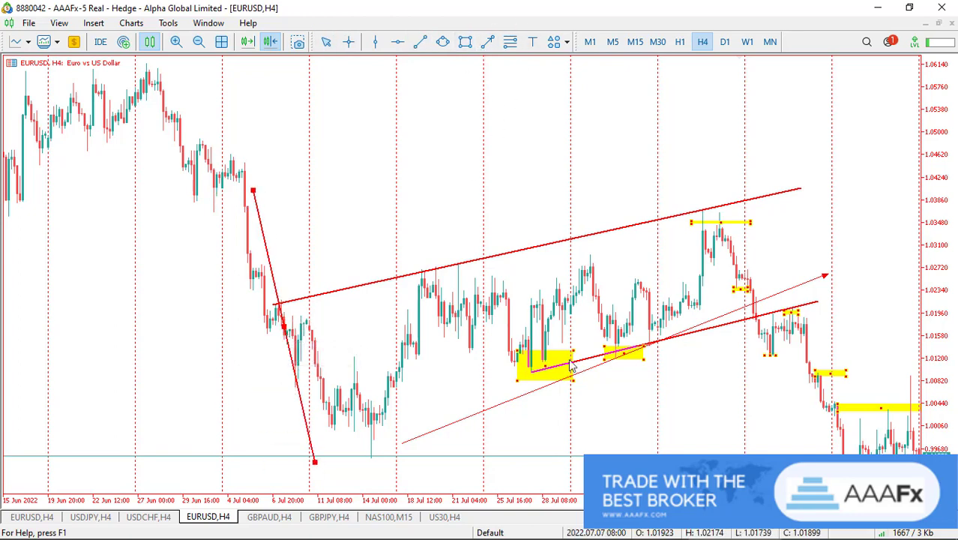
drag(284, 330, 805, 351)
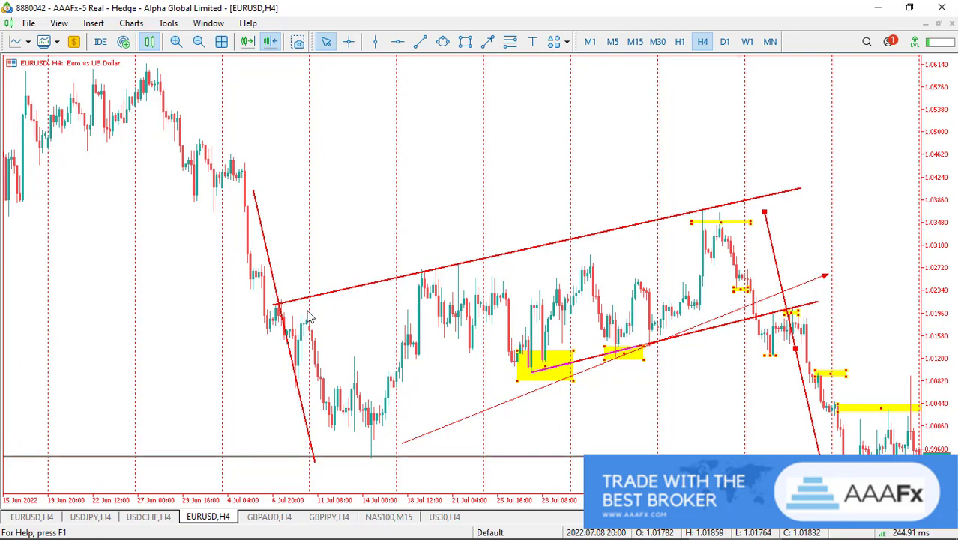
scroll(496, 359, down, 5)
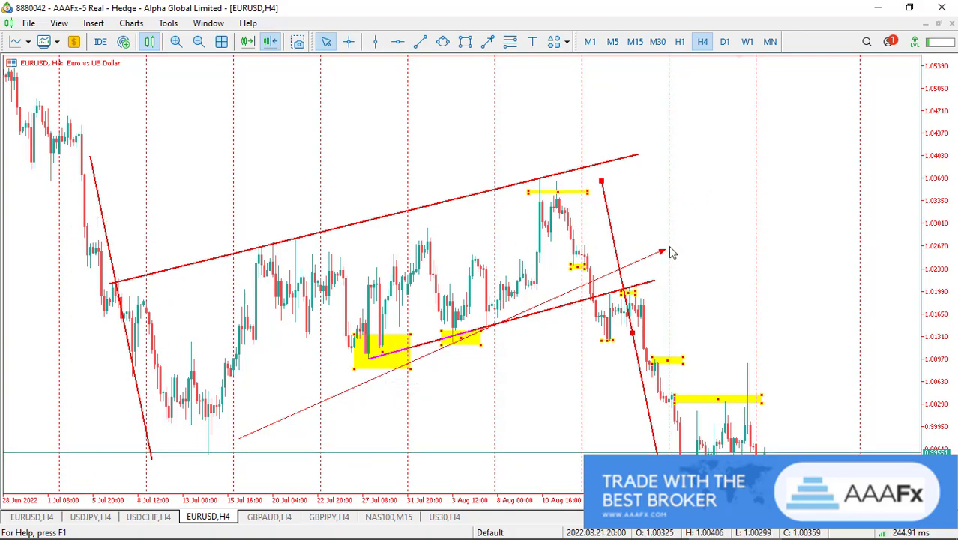
Step: Draw a steep falling trendline along the June EURUSD drop, from about 1.0750 on 7 June to about 1.0370 on 14 June
scroll(670, 252, up, 5)
scroll(671, 252, down, 5)
scroll(671, 253, up, 8)
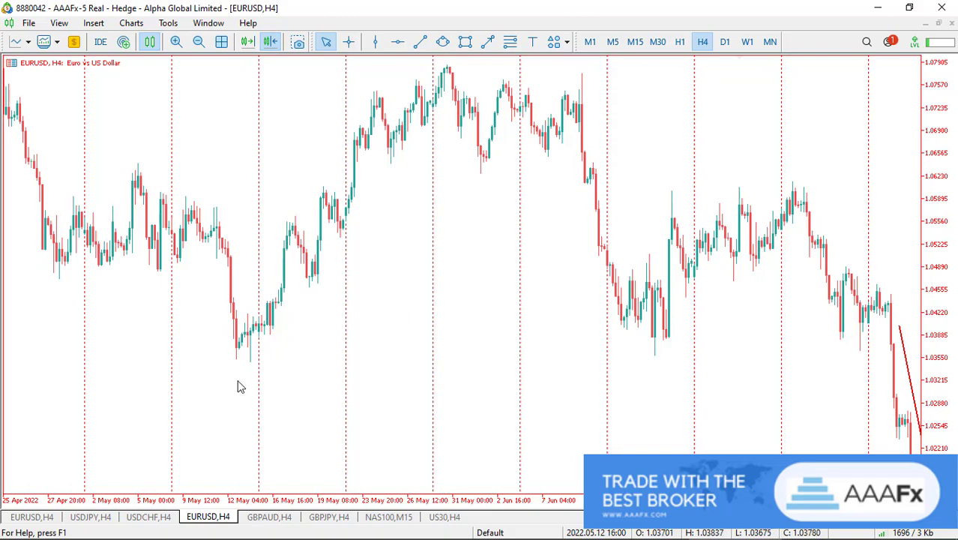
drag(238, 385, 180, 336)
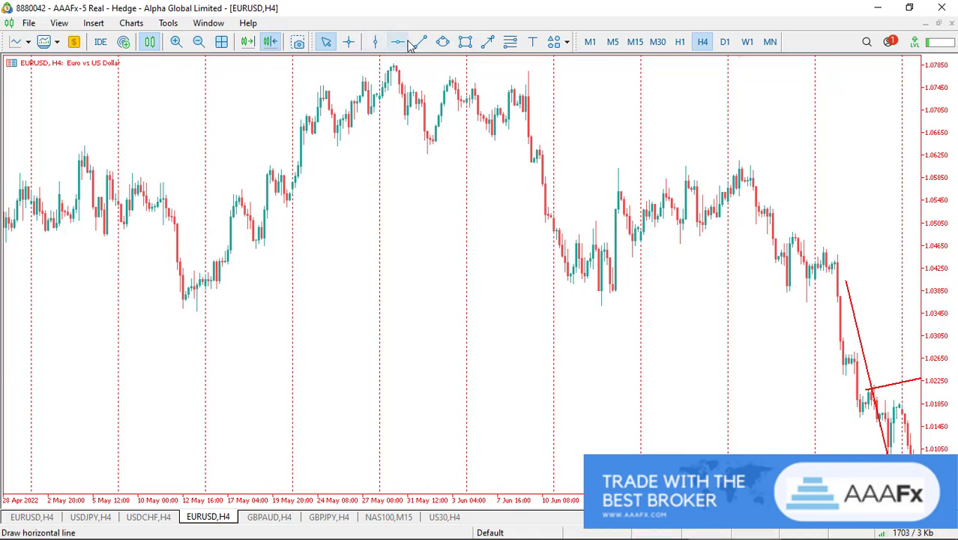
click(442, 42)
click(420, 42)
drag(503, 83, 576, 299)
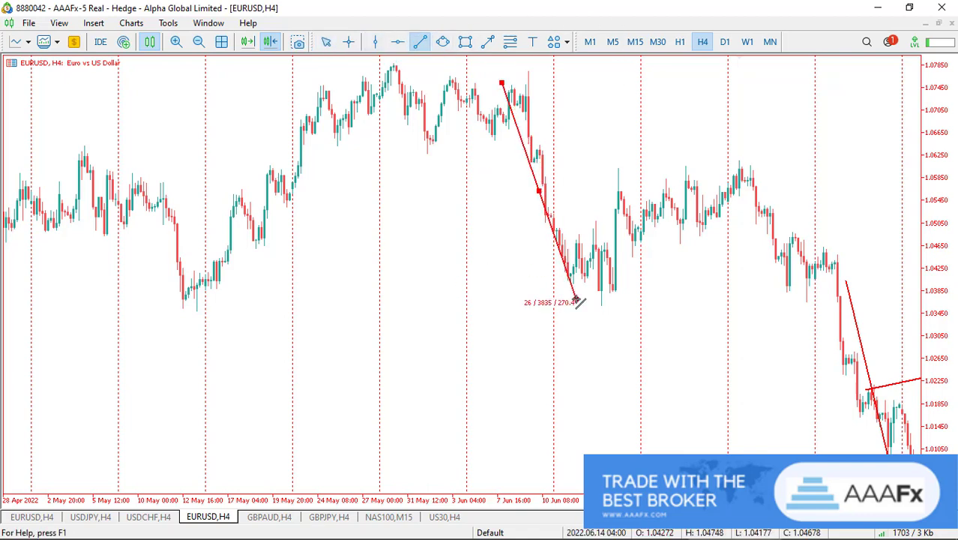
Step: Draw two rising trendlines around the June consolidation, from about 1.0490 to 1.0670 above and about 1.0355 to 1.0600 below
click(420, 42)
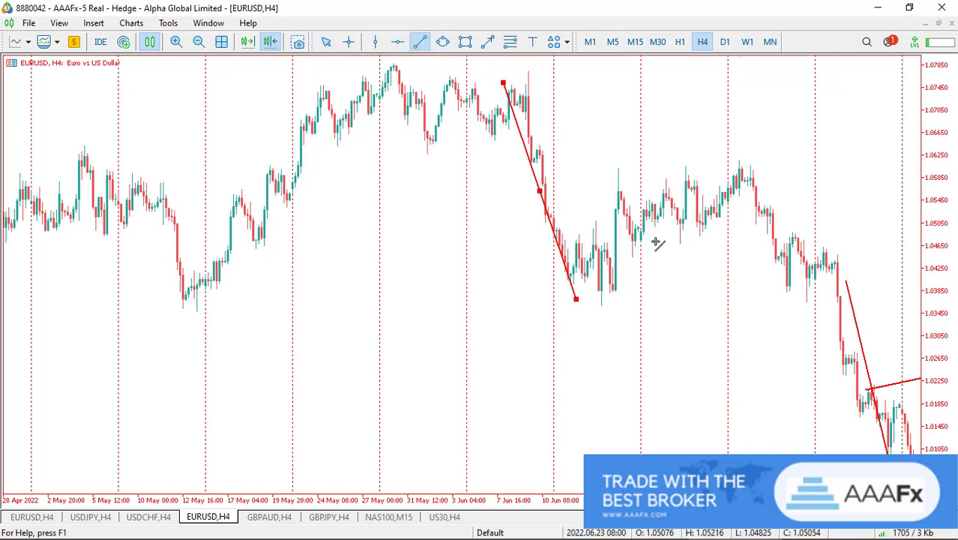
mouse_move(556, 228)
mouse_down()
mouse_move(783, 124)
mouse_move(792, 131)
mouse_up()
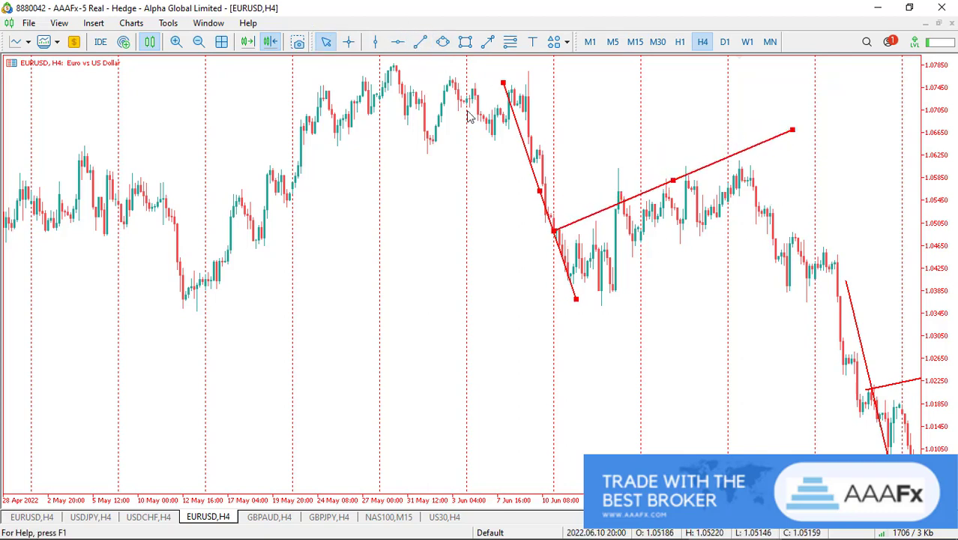
click(420, 42)
drag(594, 306, 803, 169)
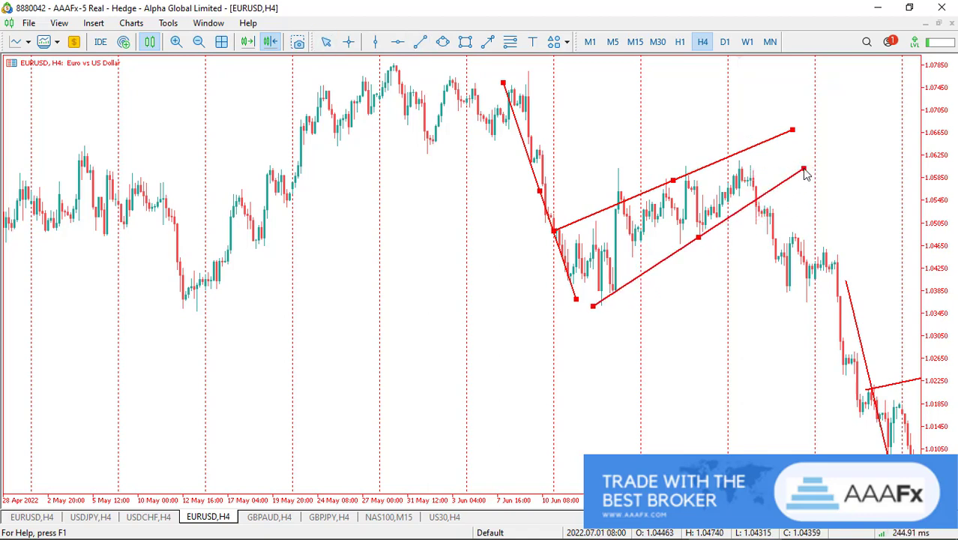
click(673, 181)
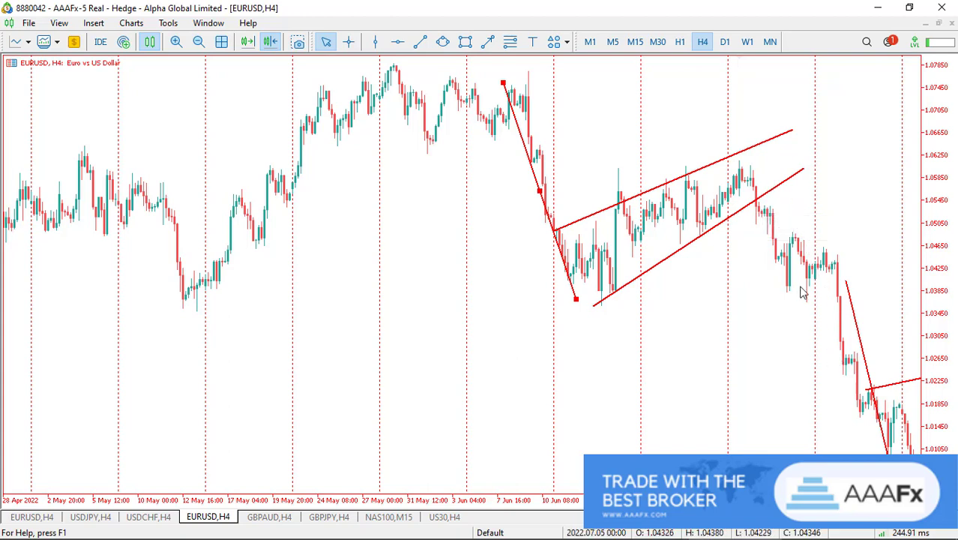
Step: Draw a rectangle zone from the small 10 June pause across the late-June highs, between about 1.0640 and 1.0605
scroll(818, 233, down, 3)
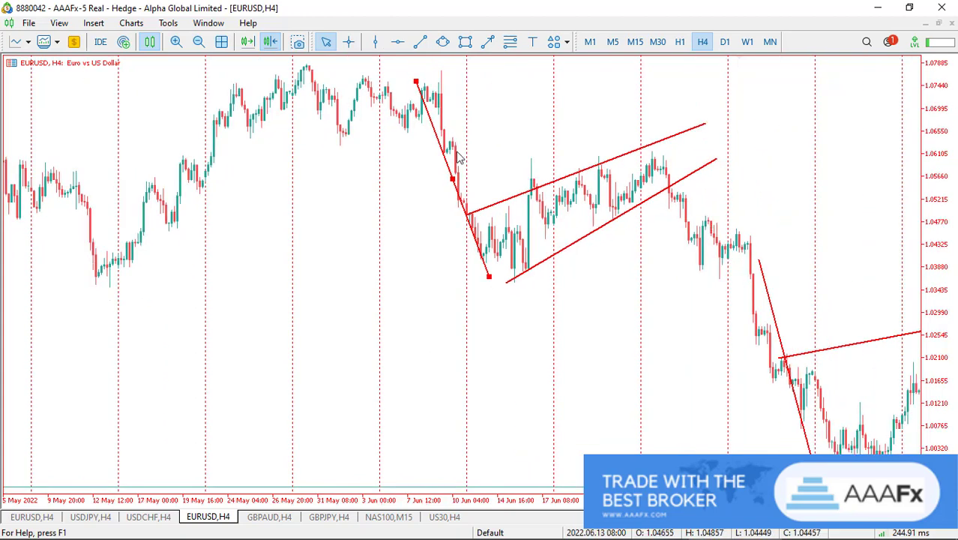
click(464, 42)
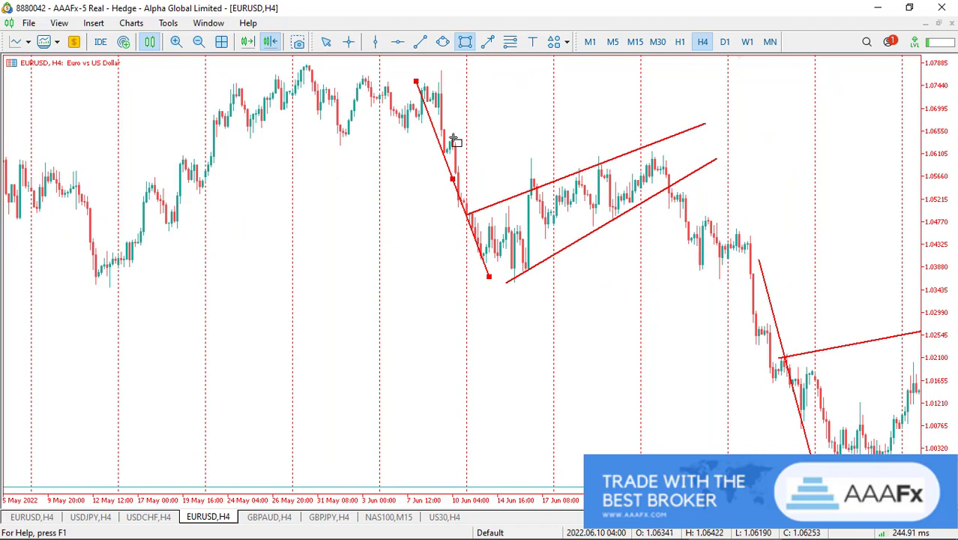
drag(453, 138, 702, 157)
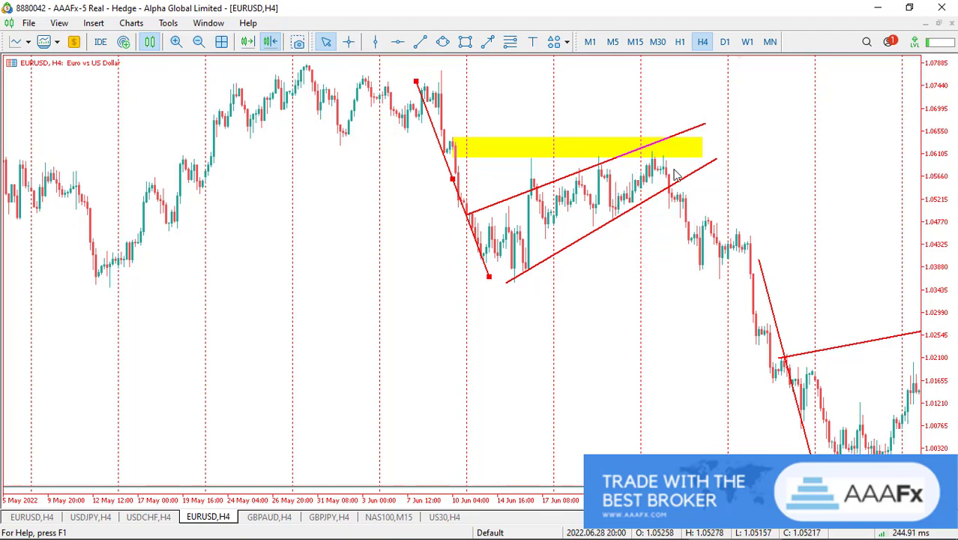
Step: Draw a rectangle around the sideways range from 26 April to 13 May, between about 1.0645 and 1.0495
scroll(627, 238, up, 5)
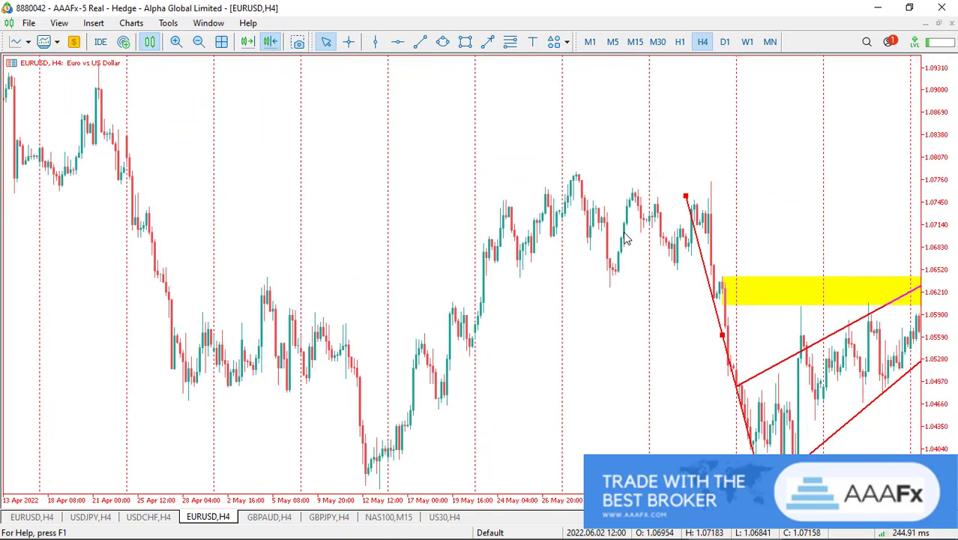
click(463, 43)
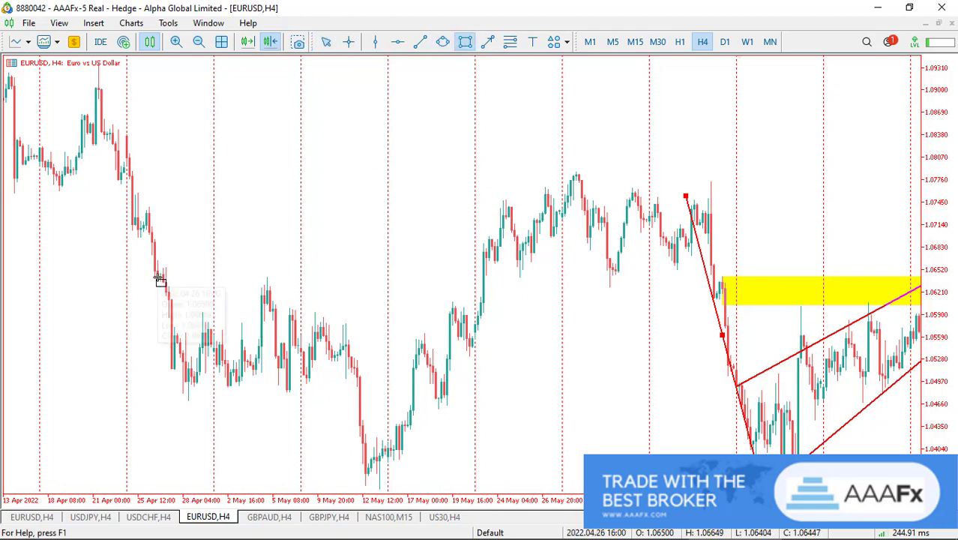
mouse_move(158, 276)
mouse_down()
mouse_move(396, 378)
mouse_move(376, 384)
mouse_up()
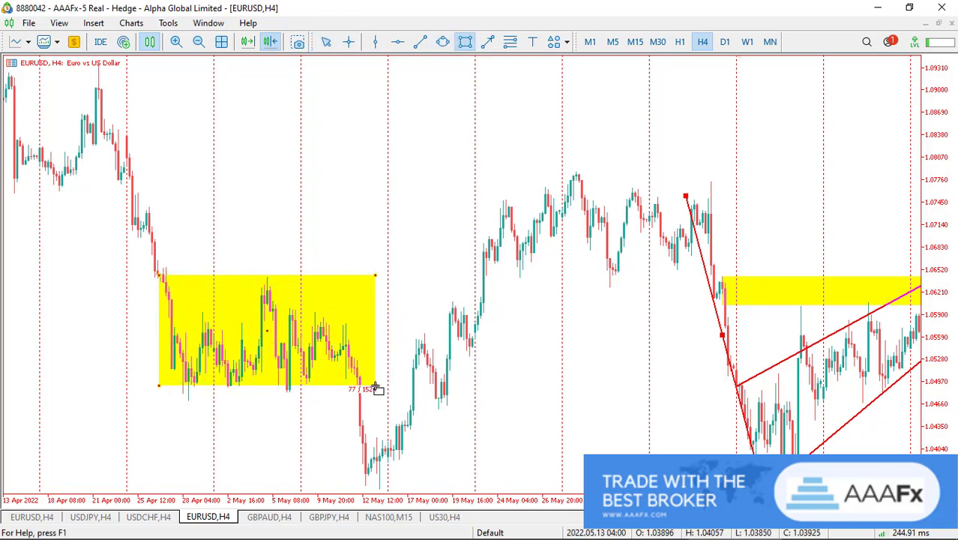
scroll(487, 323, down, 5)
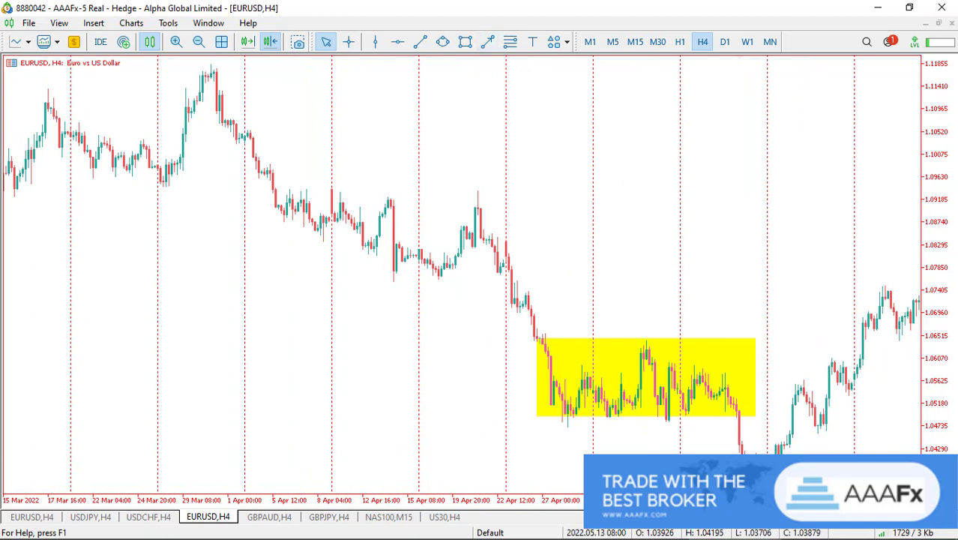
scroll(698, 394, down, 2)
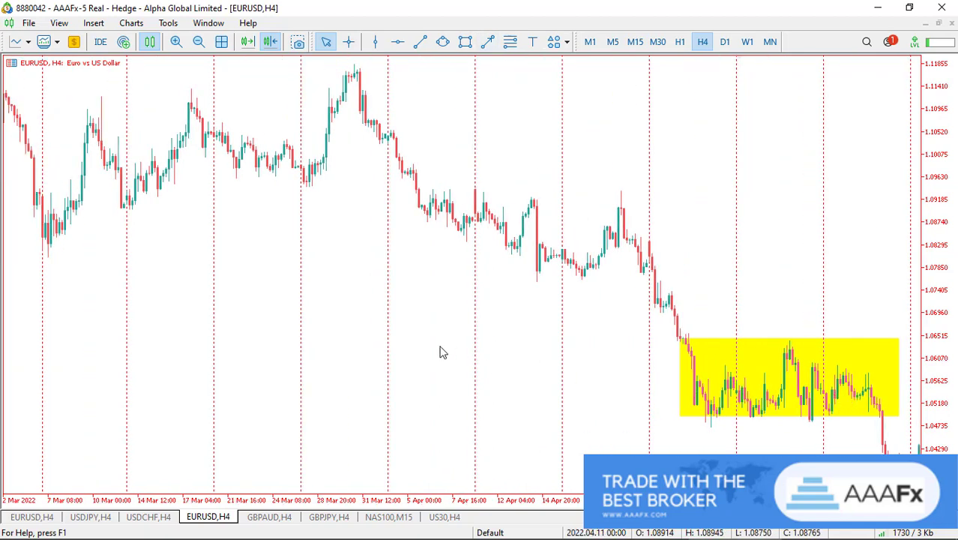
Step: Draw a falling channel of two trendlines from mid-July to early August, about 1.0290 to 1.0170 above and 1.0175 to 1.0050 below
scroll(118, 421, up, 20)
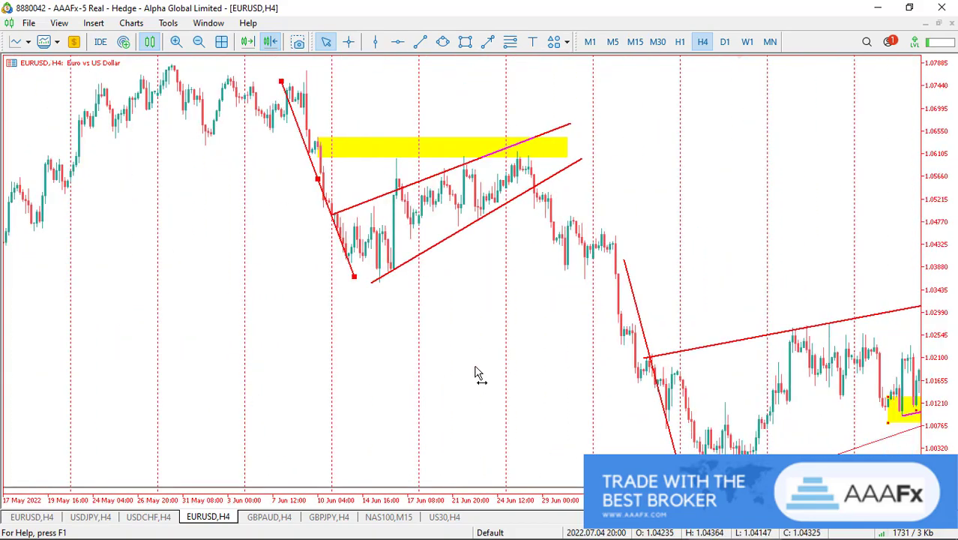
scroll(547, 379, up, 5)
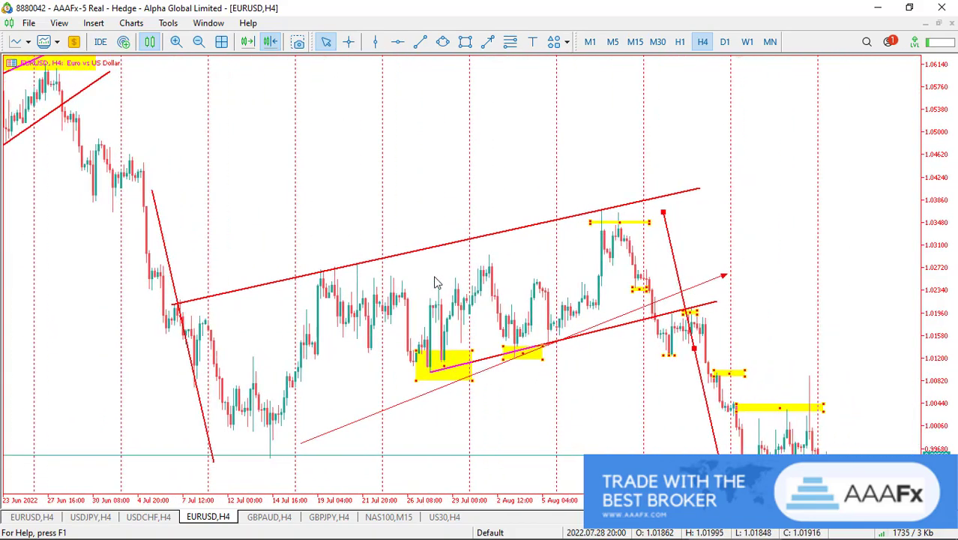
click(420, 41)
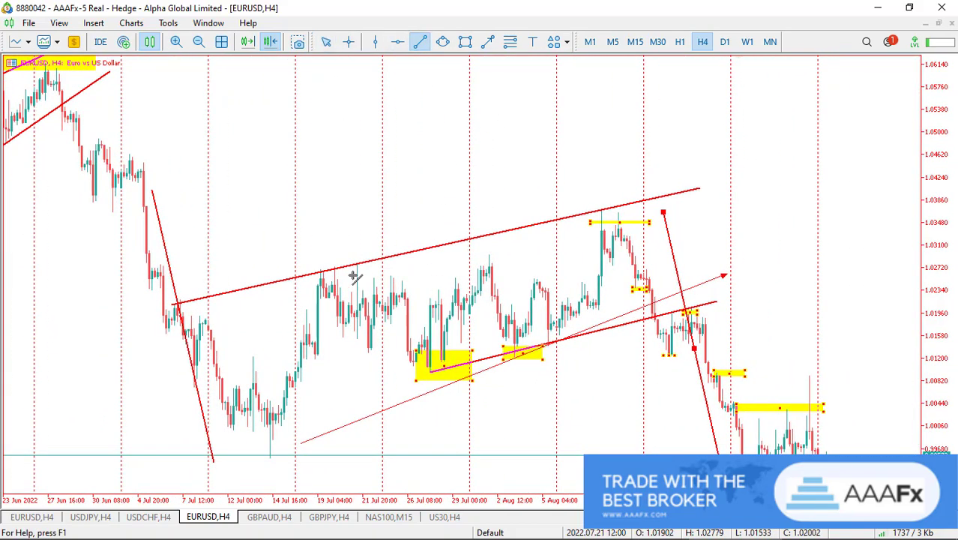
drag(331, 250, 500, 328)
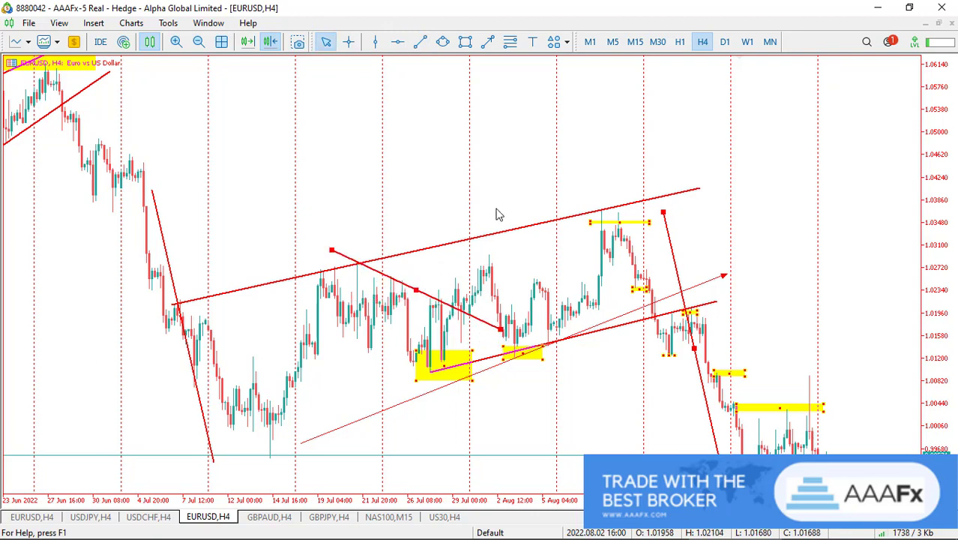
click(420, 42)
drag(302, 328, 495, 399)
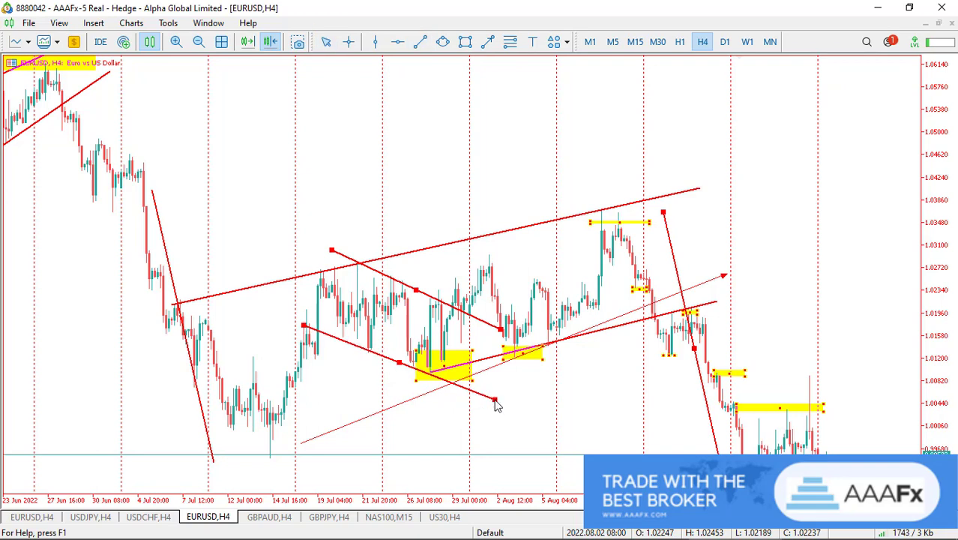
Step: Draw a tall narrow rectangle after the latest candles, about 1.0145 to 1.0270, and a short near-horizontal trendline across its upper end
drag(528, 330, 441, 334)
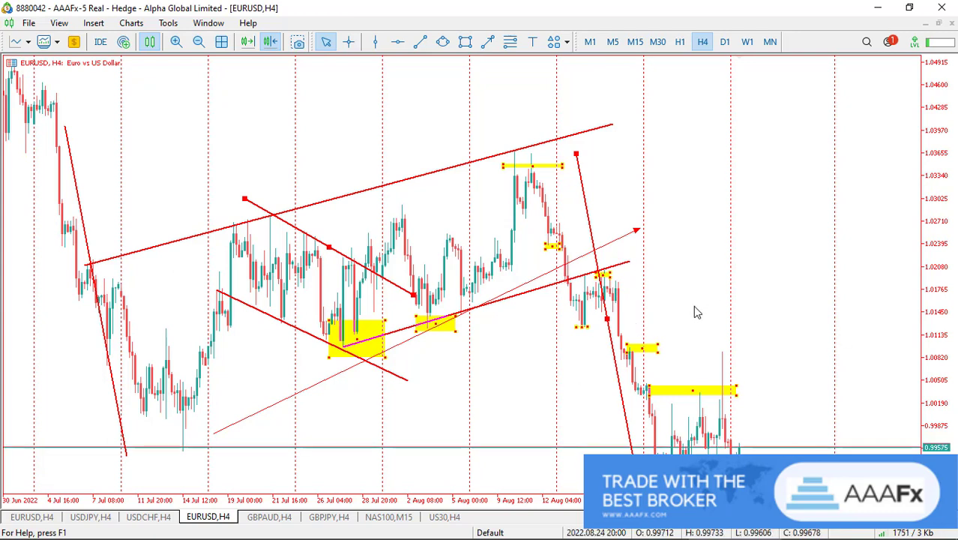
scroll(727, 248, up, 3)
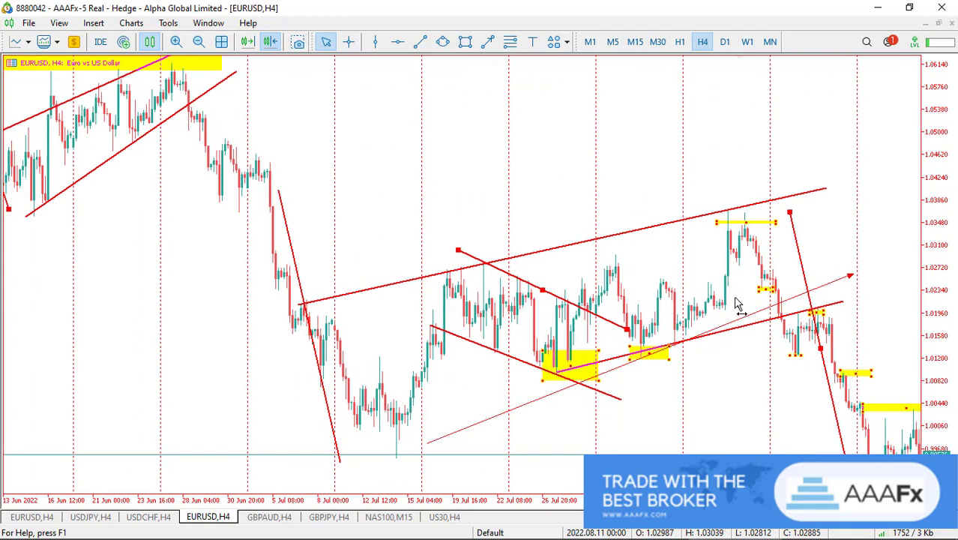
scroll(670, 274, down, 3)
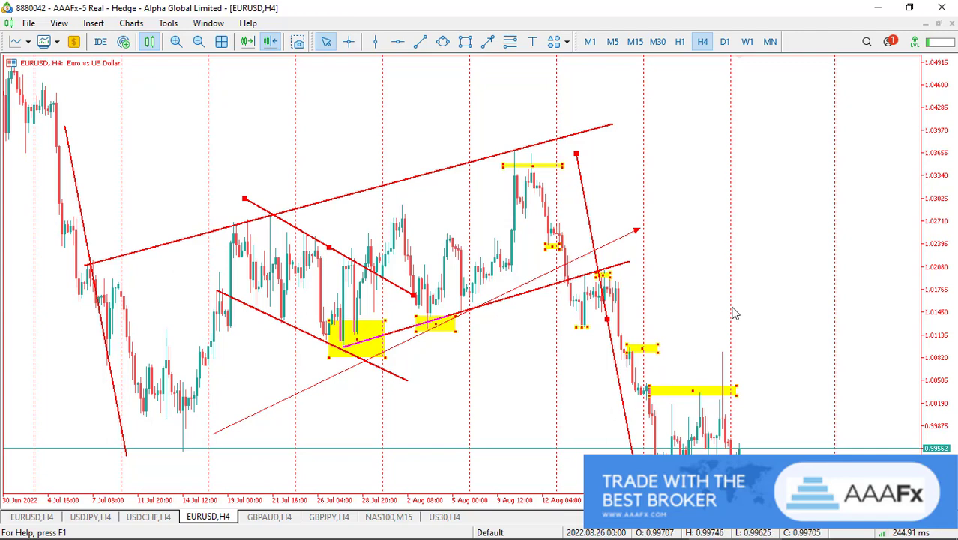
click(464, 41)
drag(755, 313, 766, 220)
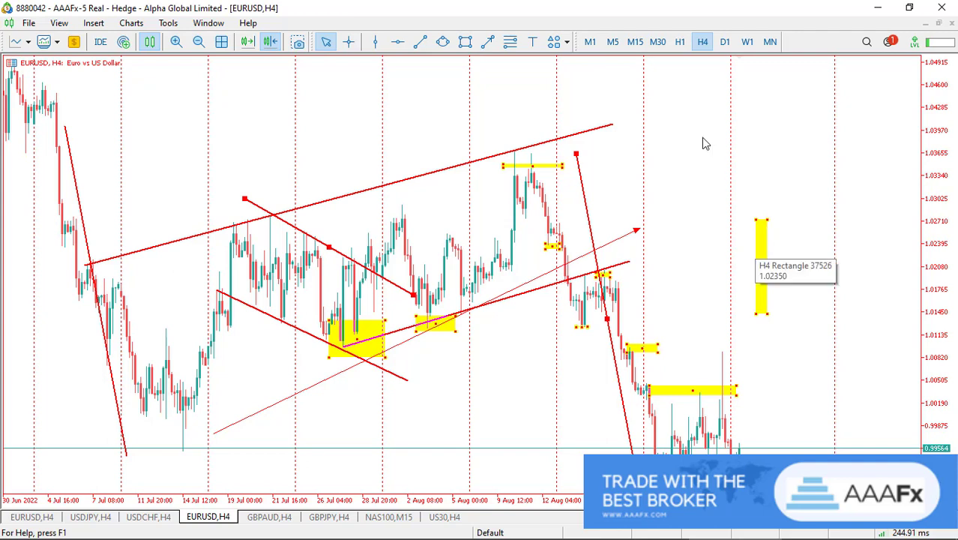
click(419, 42)
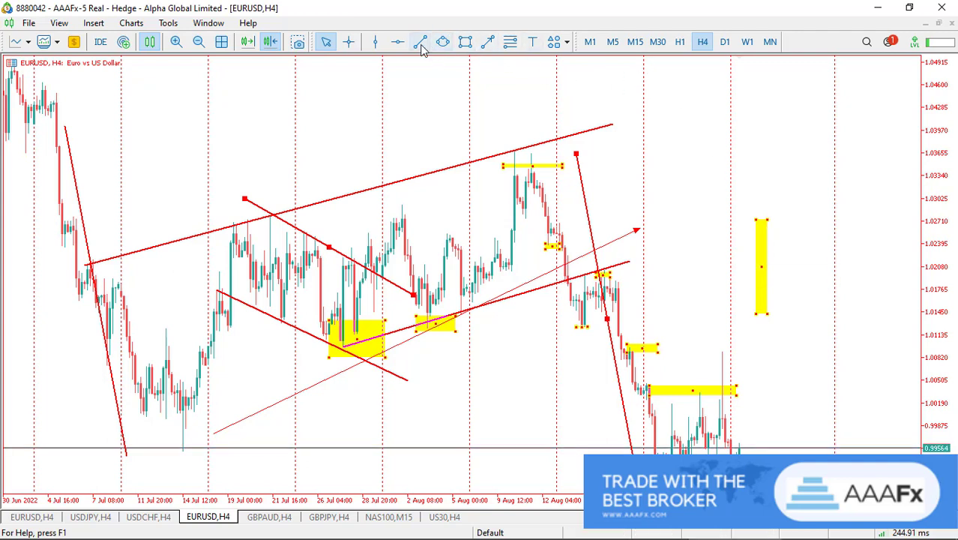
drag(760, 223, 779, 224)
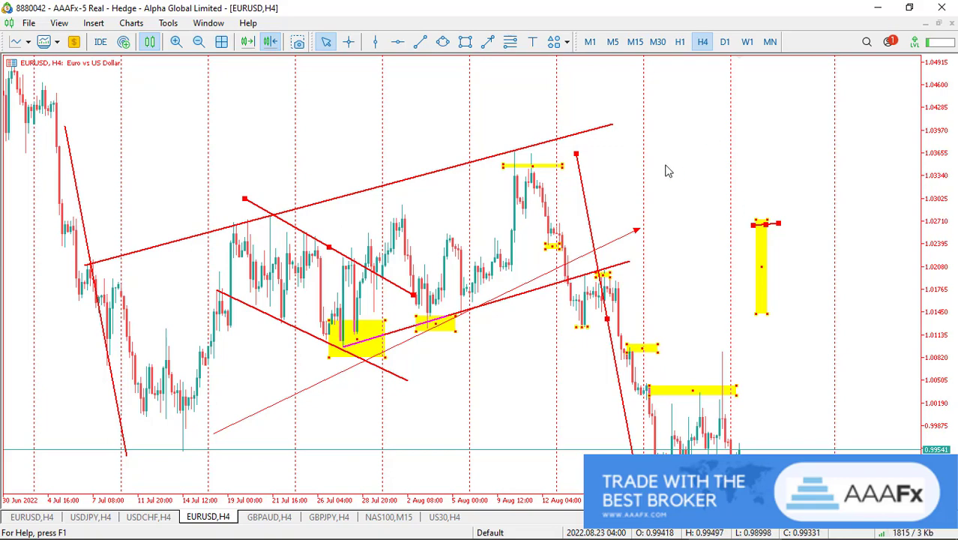
Step: Bring up the USDCHF H4 chart and place a horizontal line at 0.95973 through the yellow zone
scroll(704, 262, up, 10)
scroll(916, 166, up, 10)
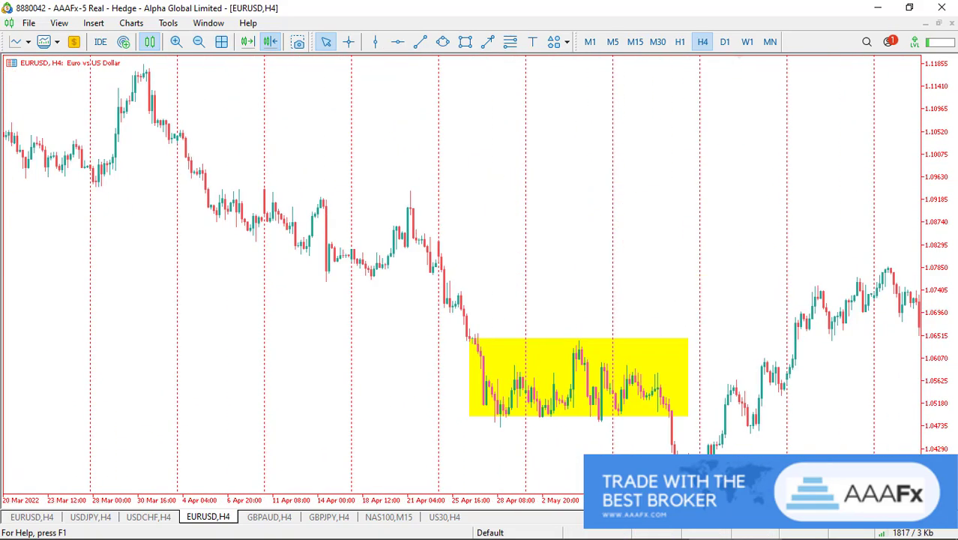
scroll(428, 257, up, 5)
click(148, 517)
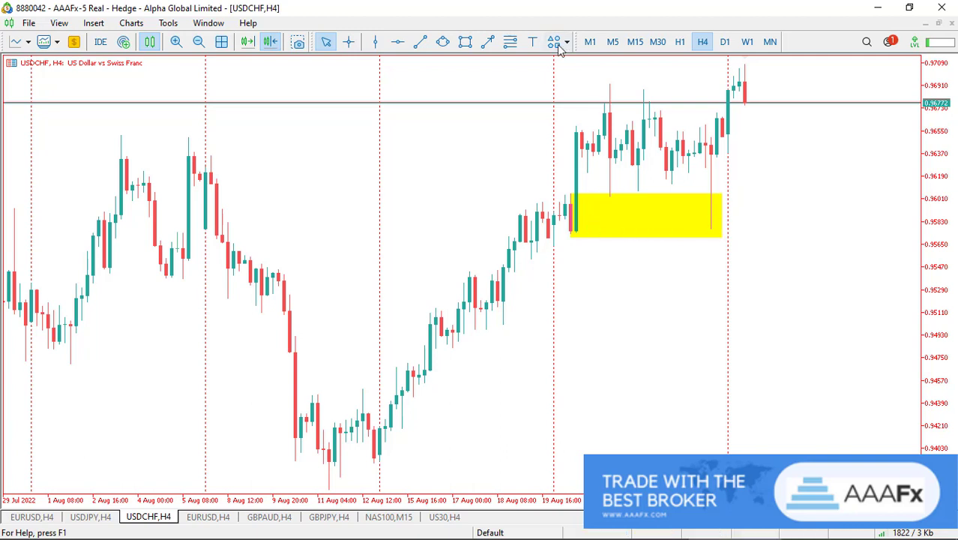
click(397, 42)
drag(636, 209, 634, 204)
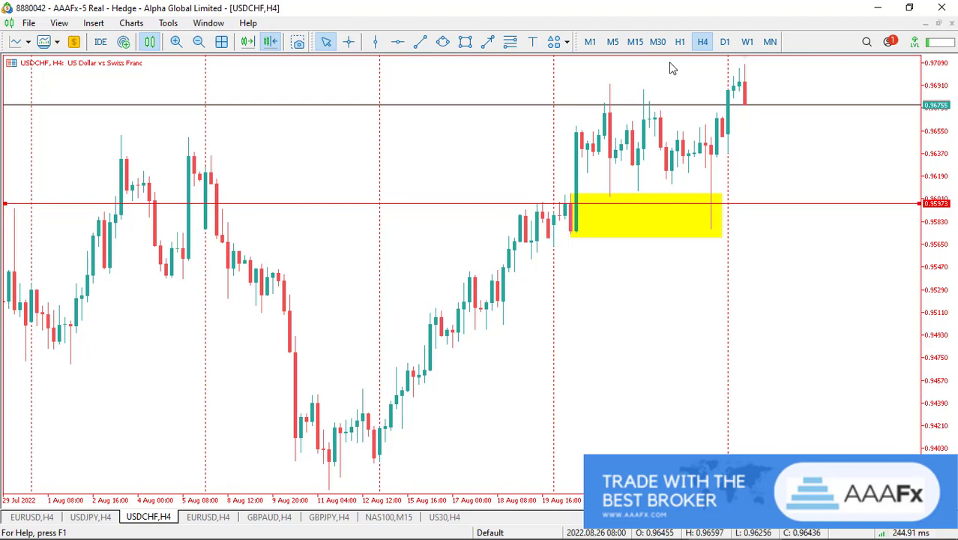
Step: Change the USDCHF chart to the M5 timeframe and examine the 26 August drop into the yellow zone
click(349, 41)
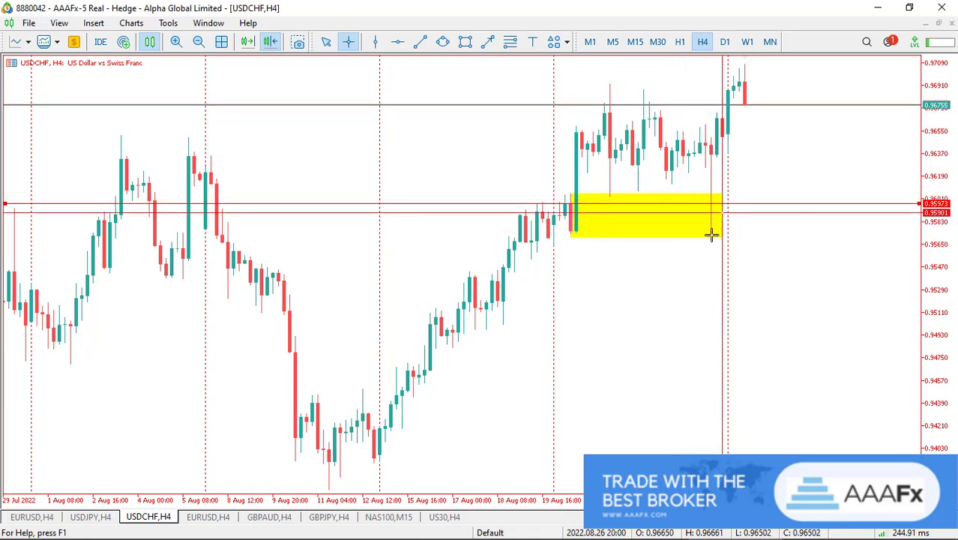
click(590, 41)
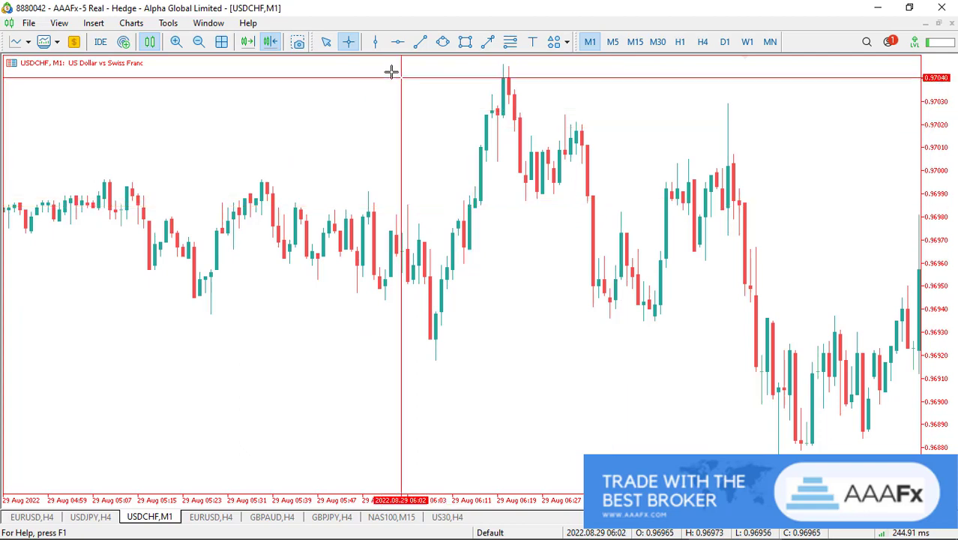
click(613, 42)
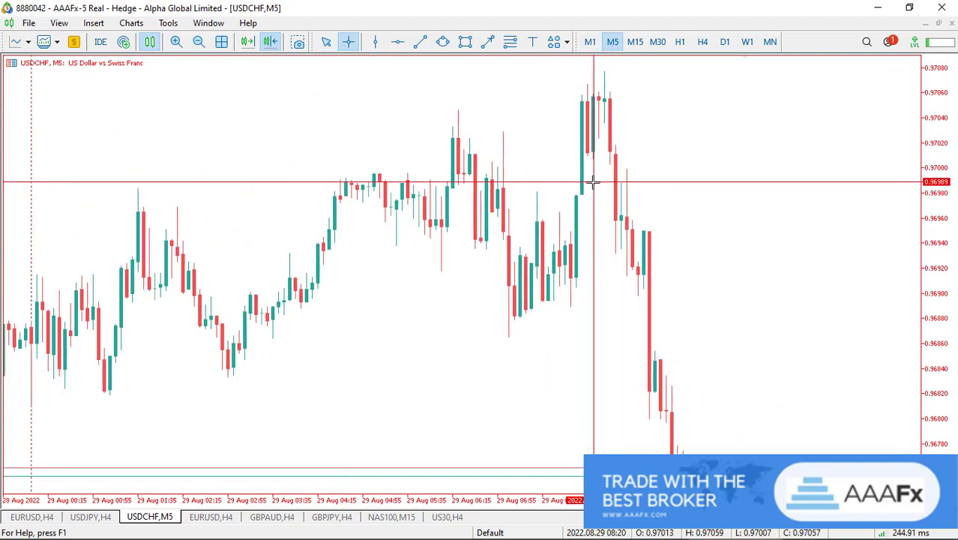
click(198, 44)
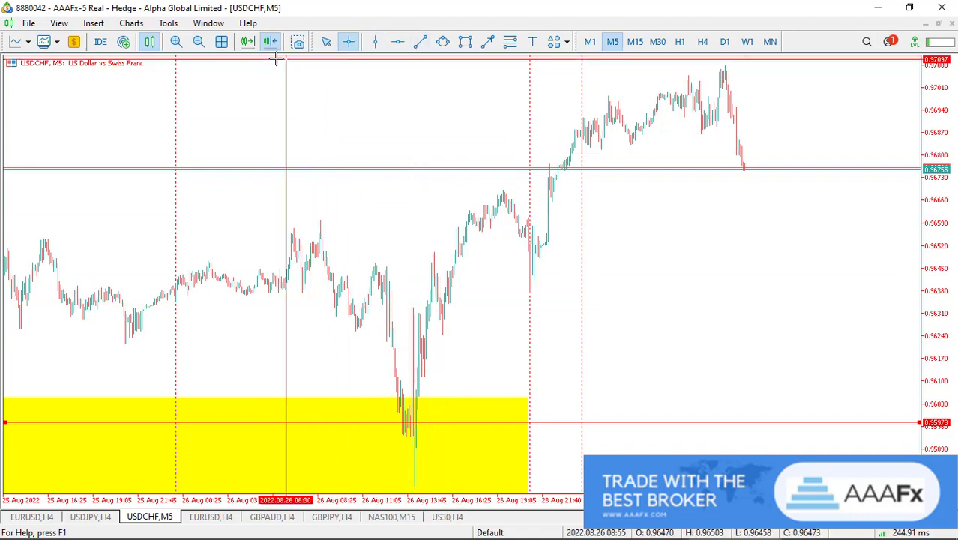
scroll(214, 107, down, 5)
key(Escape)
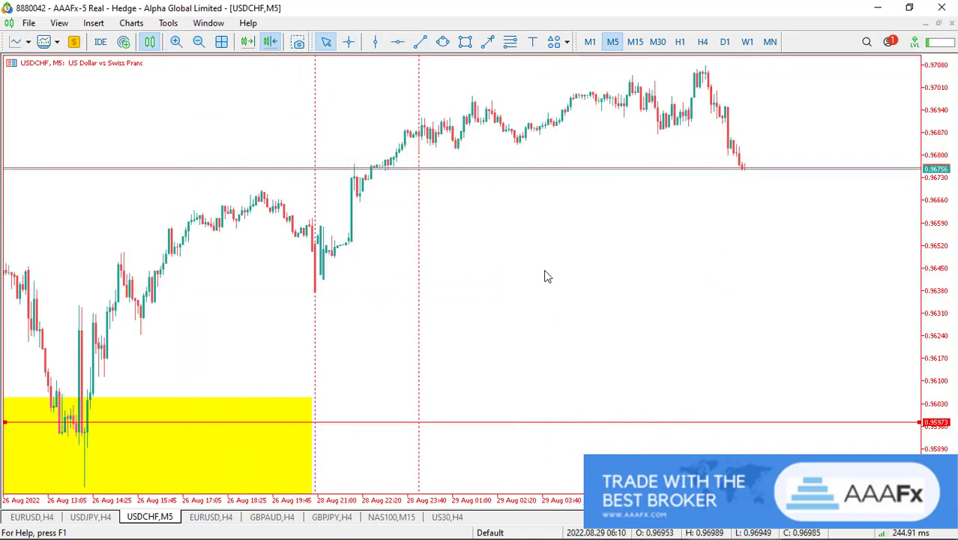
drag(466, 304, 775, 227)
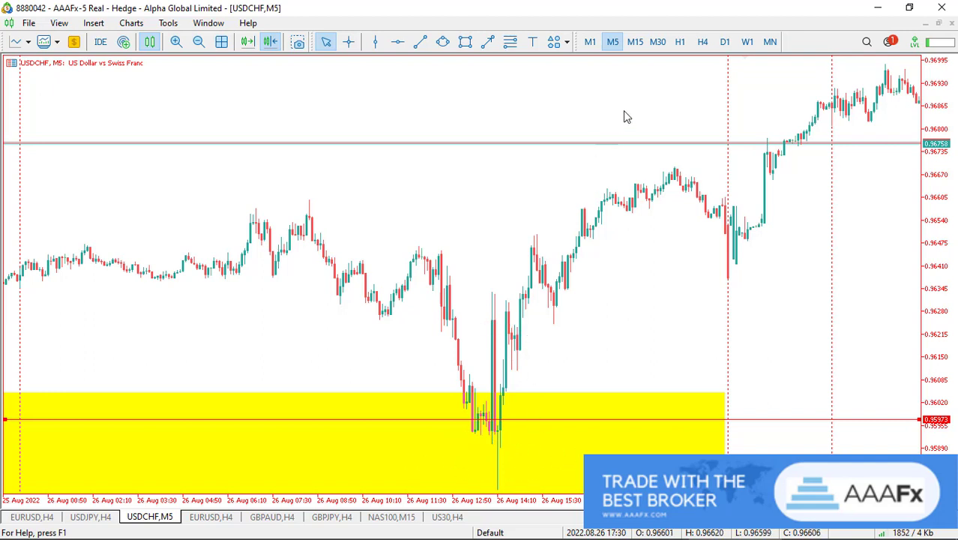
Step: Return the USDCHF chart to the H4 timeframe and measure the yellow zone's height with the crosshair
click(699, 42)
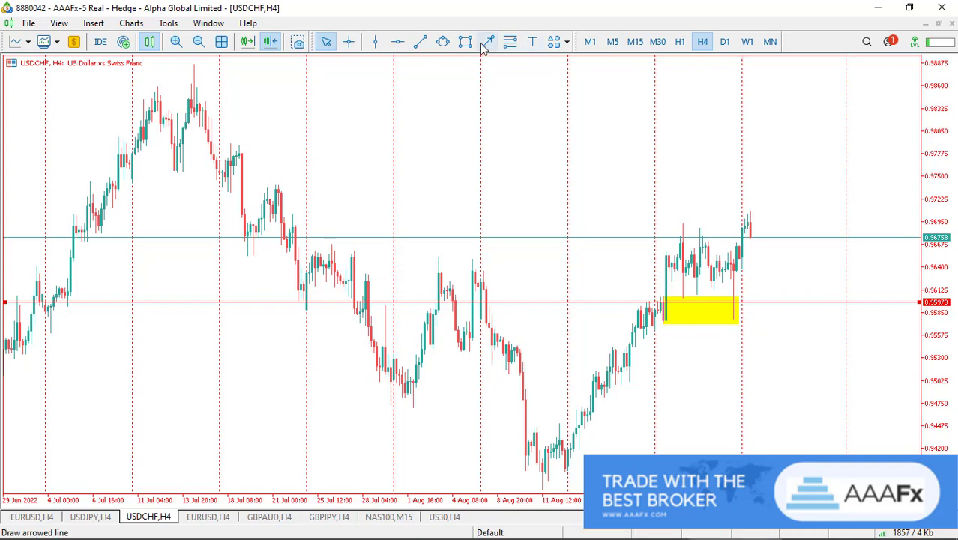
click(349, 42)
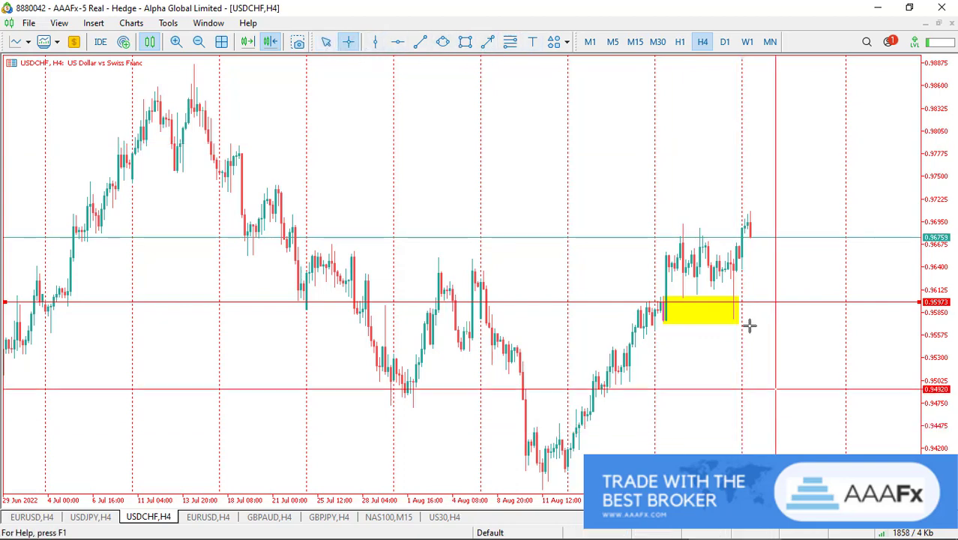
drag(732, 300, 714, 324)
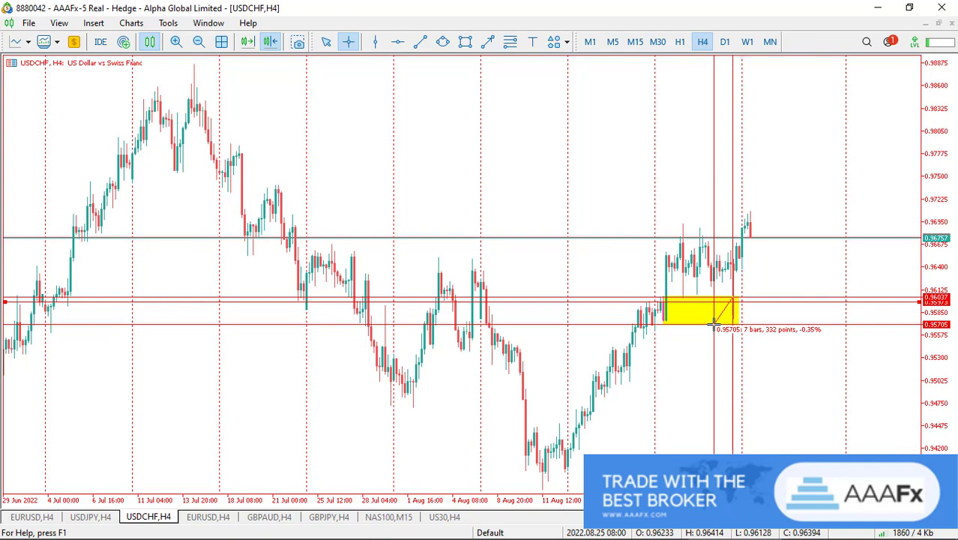
drag(714, 324, 727, 218)
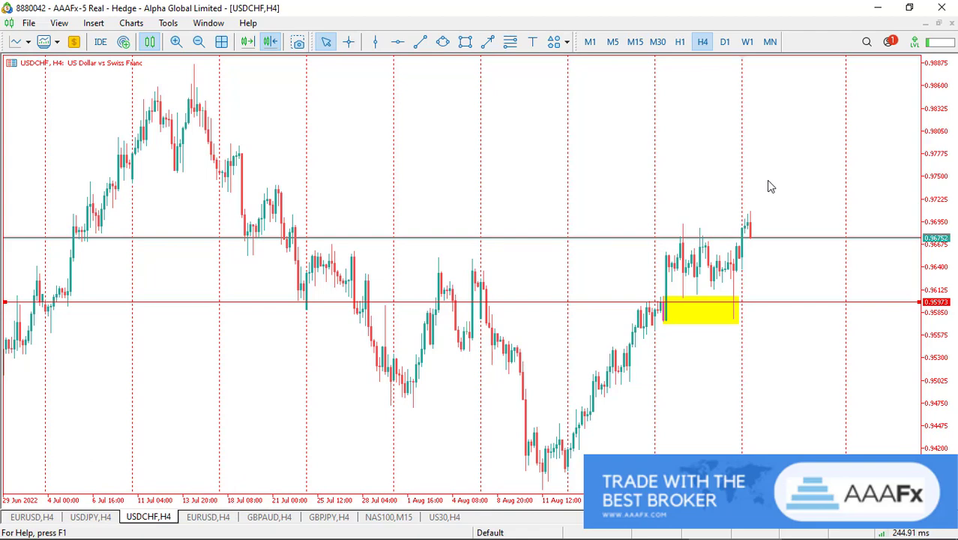
scroll(495, 250, right, 1)
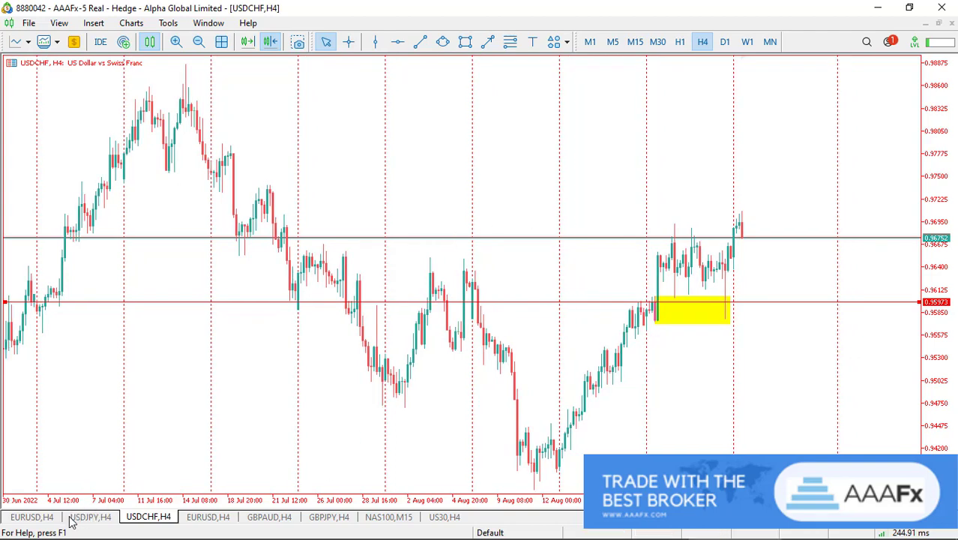
Step: Bring up the USDJPY H4 chart and zoom out one level around the August rally and yellow zone
click(45, 522)
click(90, 517)
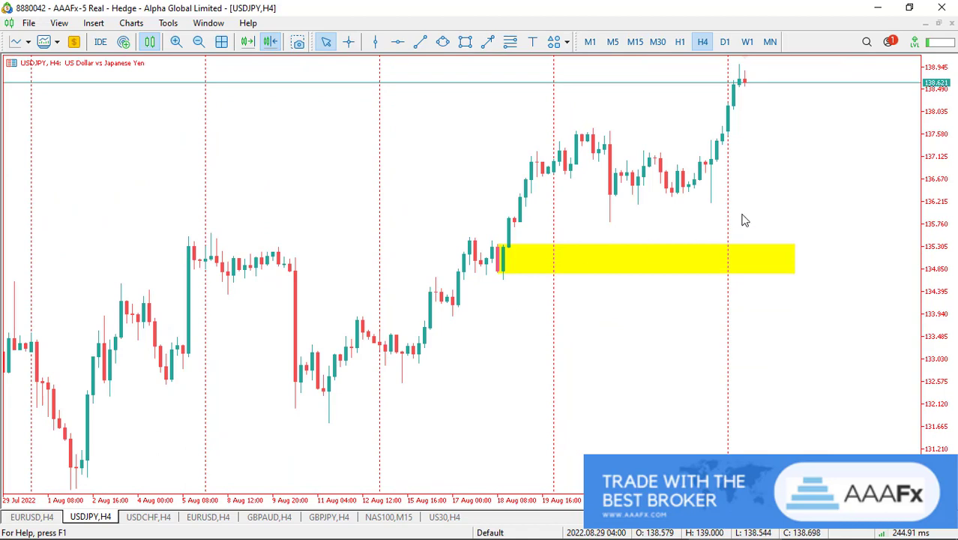
scroll(883, 158, left, 10)
scroll(893, 165, right, 5)
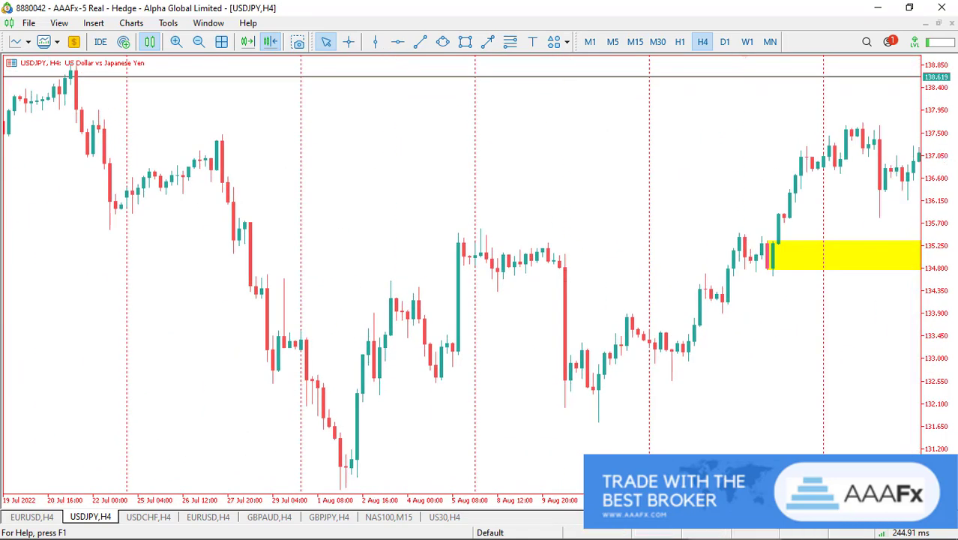
mouse_move(946, 171)
mouse_down()
mouse_move(946, 187)
mouse_move(946, 171)
mouse_up()
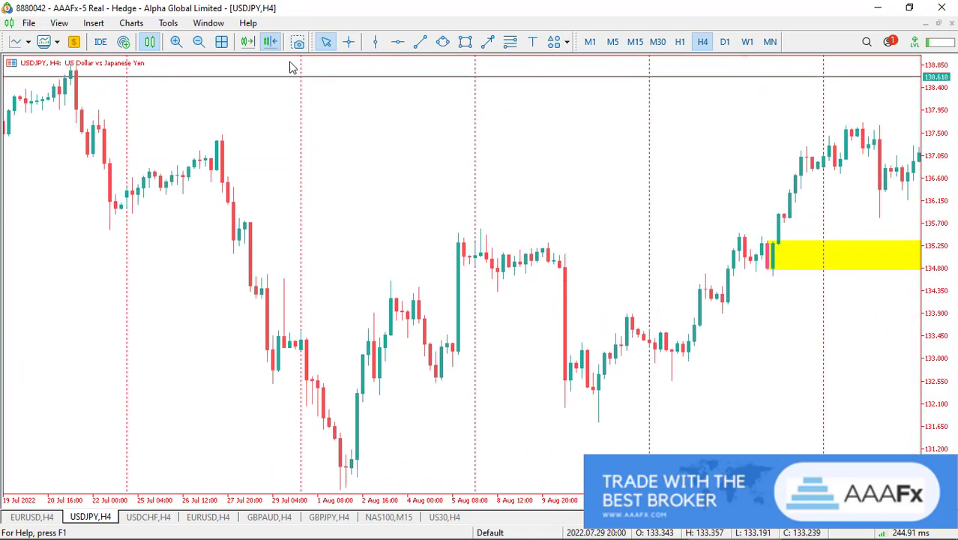
click(198, 42)
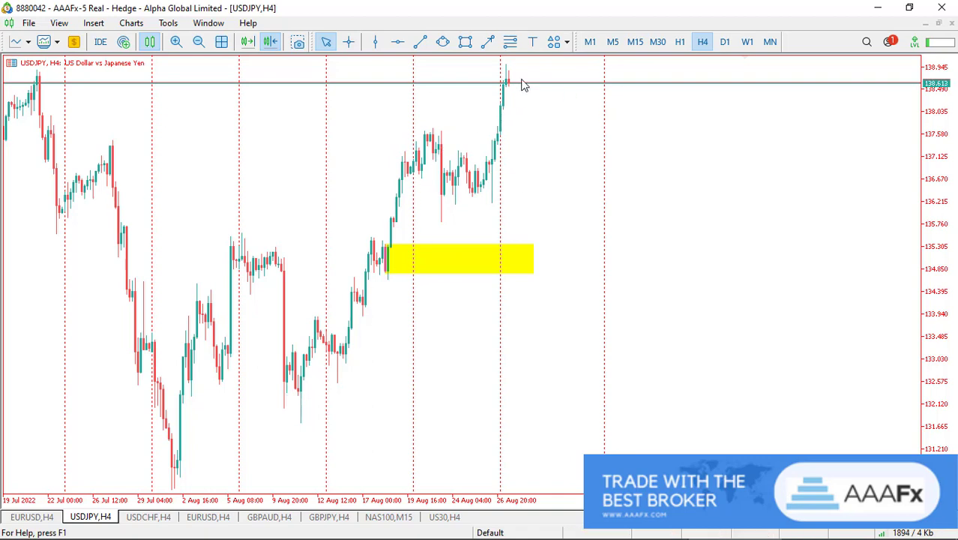
Step: Draw a rising trendline under the March to May USDJPY advance, from about 121.2 in late March to about 131.35 in early May
drag(530, 106, 669, 121)
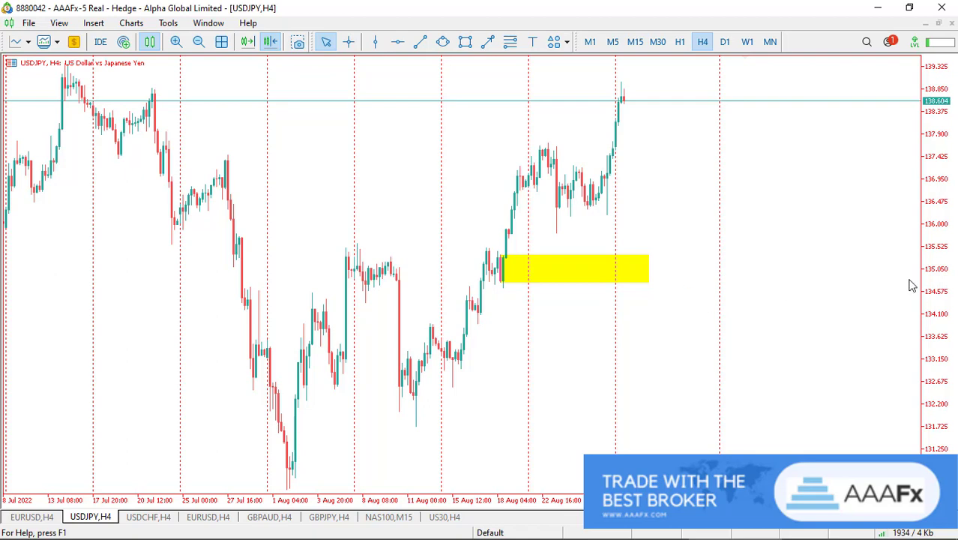
drag(308, 225, 698, 182)
drag(524, 272, 791, 270)
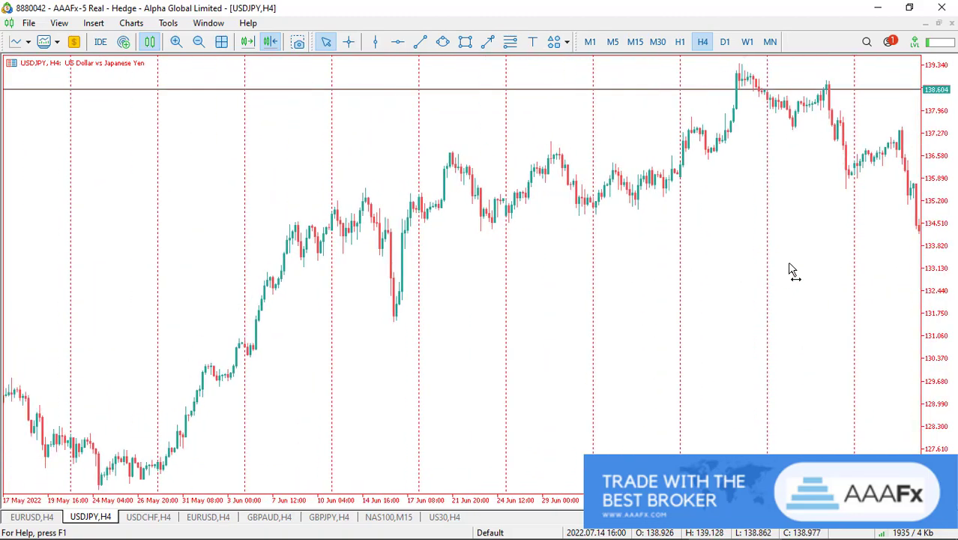
drag(321, 381, 806, 284)
drag(400, 396, 544, 376)
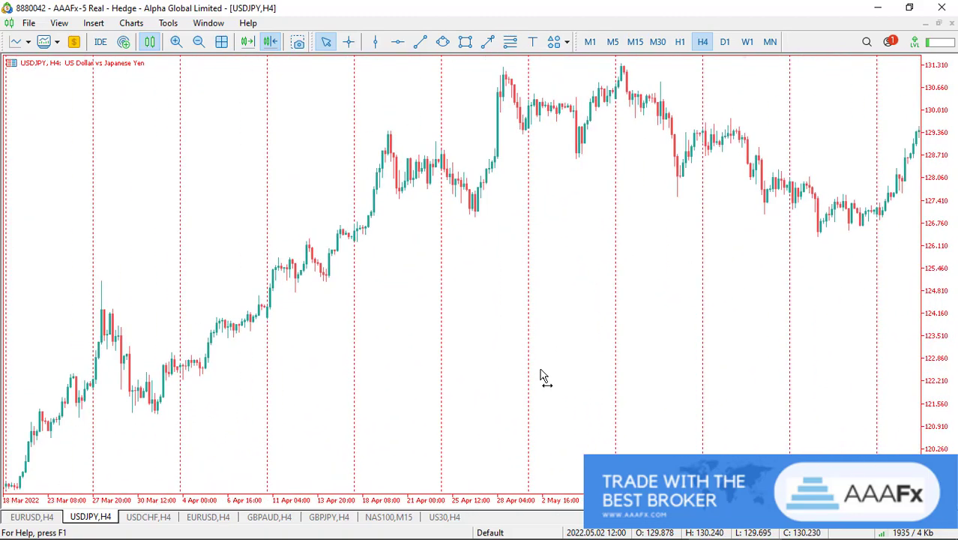
click(420, 42)
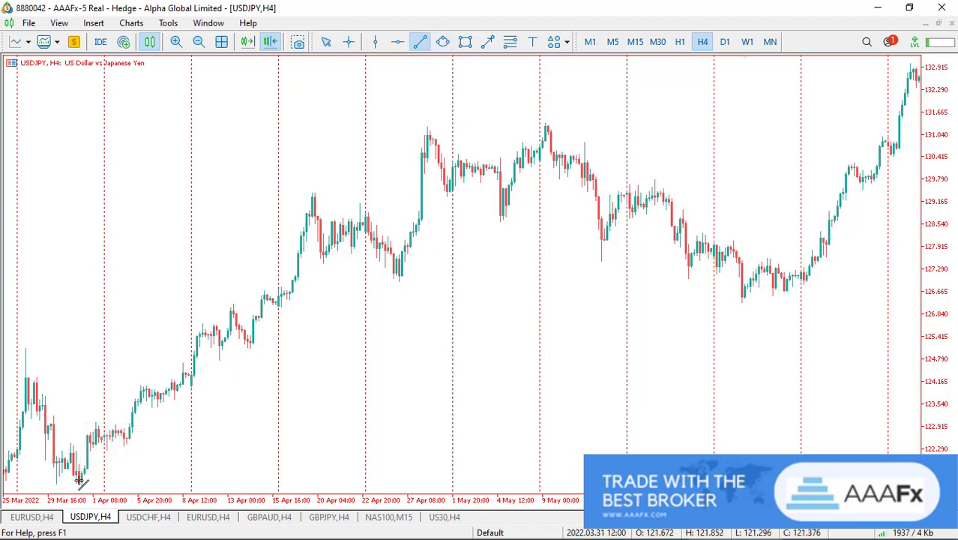
mouse_move(60, 488)
mouse_down()
mouse_move(141, 441)
mouse_move(562, 125)
mouse_up()
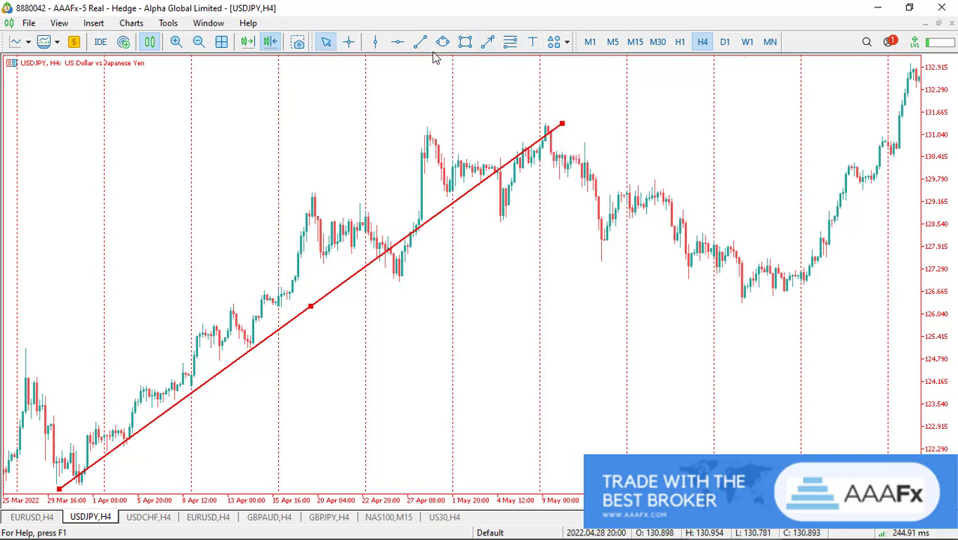
Step: Place a horizontal line at 131.031 along the late-April high and a short flat trendline at about 128.5 under the early-May low
click(397, 41)
click(420, 135)
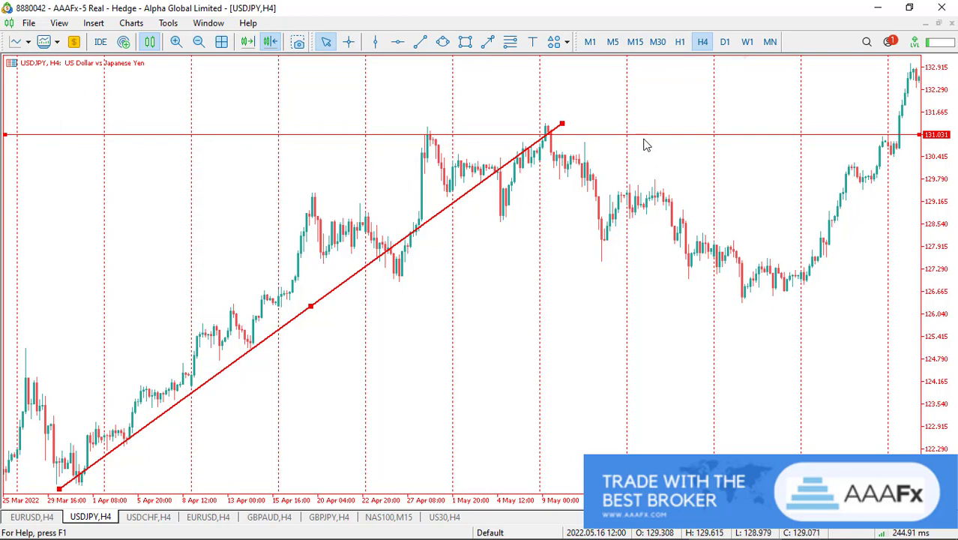
click(420, 42)
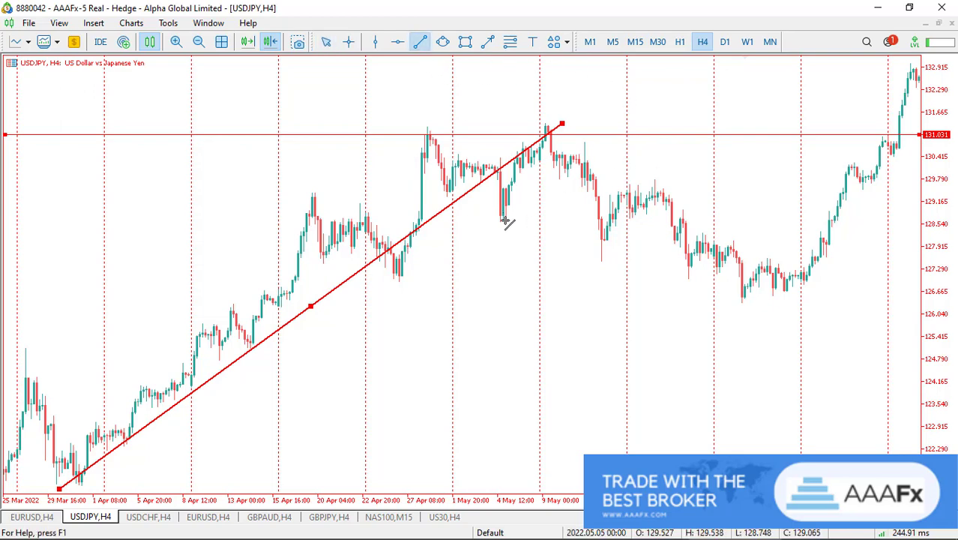
drag(480, 225, 610, 225)
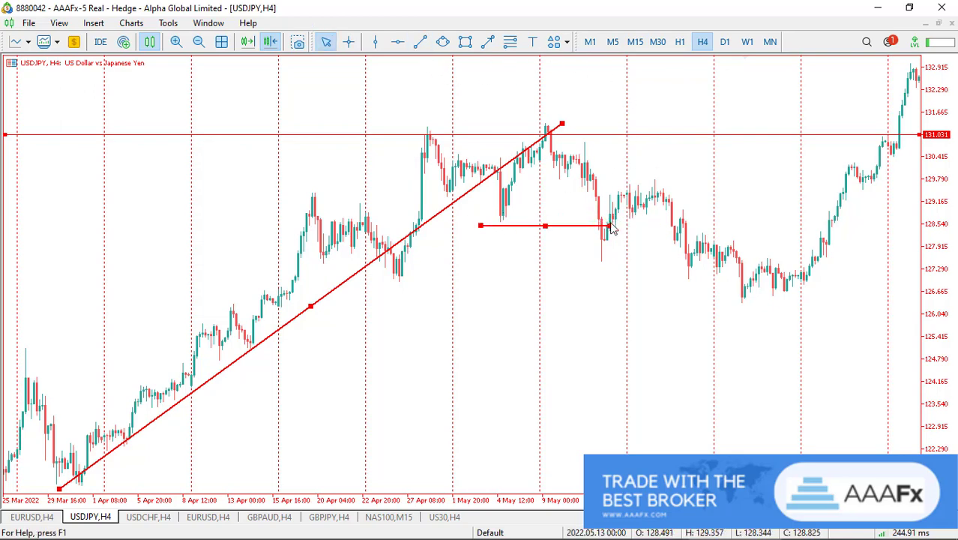
Step: Draw a yellow rectangle over mid-May prices, about 129.35 to 130.2, and a near-flat trendline at about 127.0 from late April to late May
click(465, 41)
drag(582, 158, 685, 195)
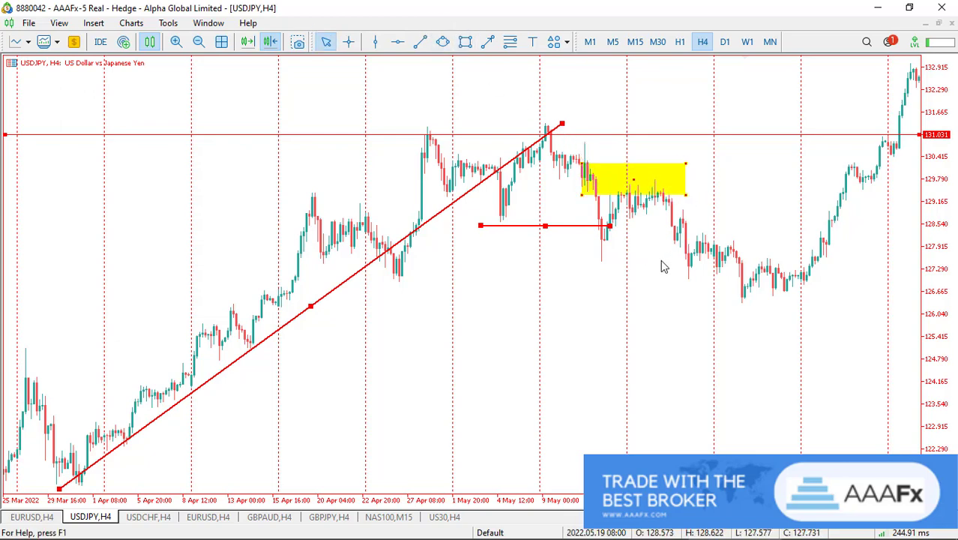
click(419, 41)
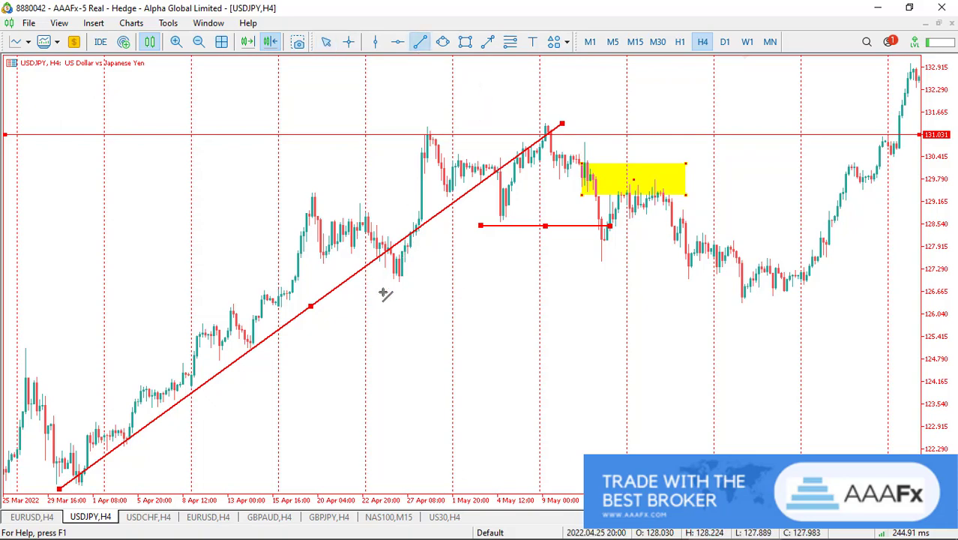
drag(391, 283, 802, 281)
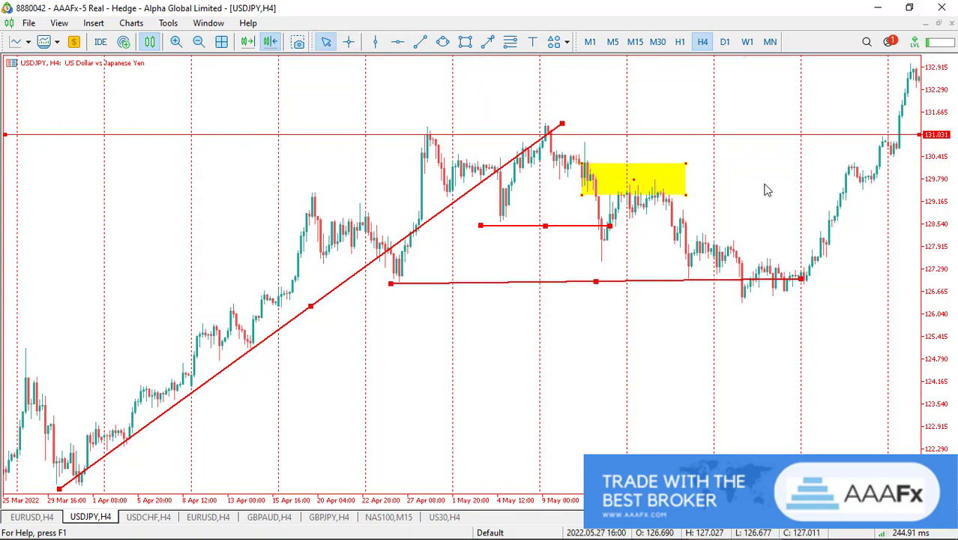
Step: Draw a rising trendline from the mid-June low at about 131.5 to about 138.6 in late July
mouse_move(766, 188)
mouse_down()
mouse_move(468, 376)
mouse_move(440, 382)
mouse_up()
mouse_move(566, 401)
mouse_down()
mouse_move(425, 438)
mouse_move(68, 424)
mouse_up()
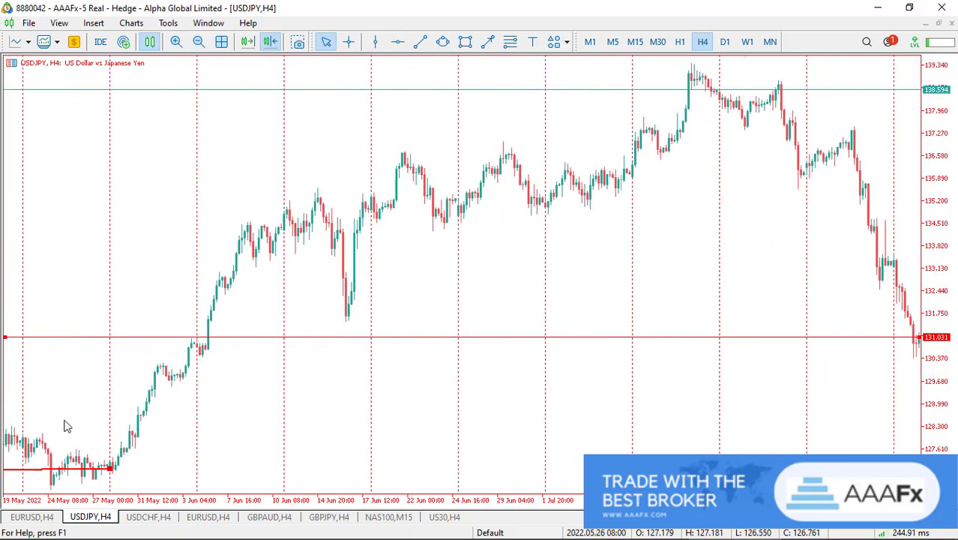
drag(662, 446, 552, 315)
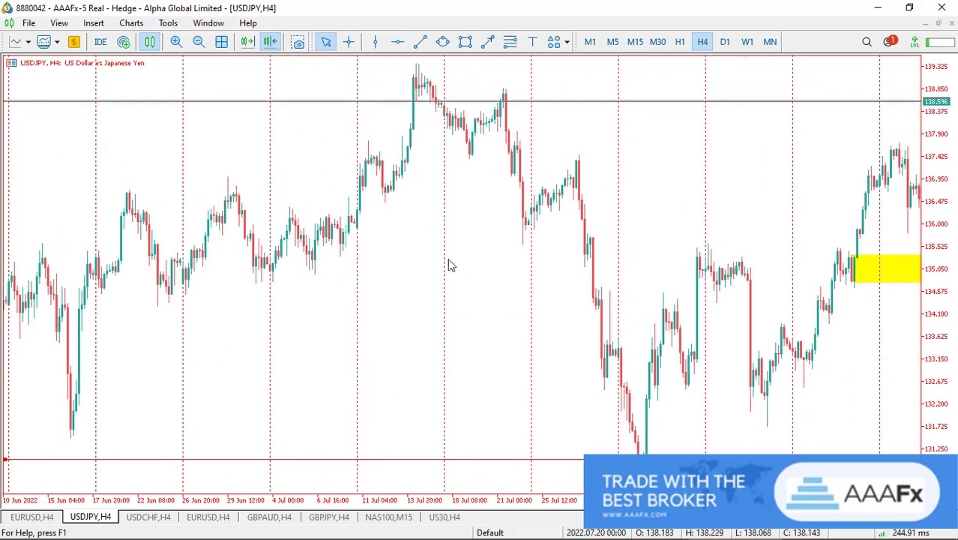
drag(449, 265, 572, 271)
click(420, 42)
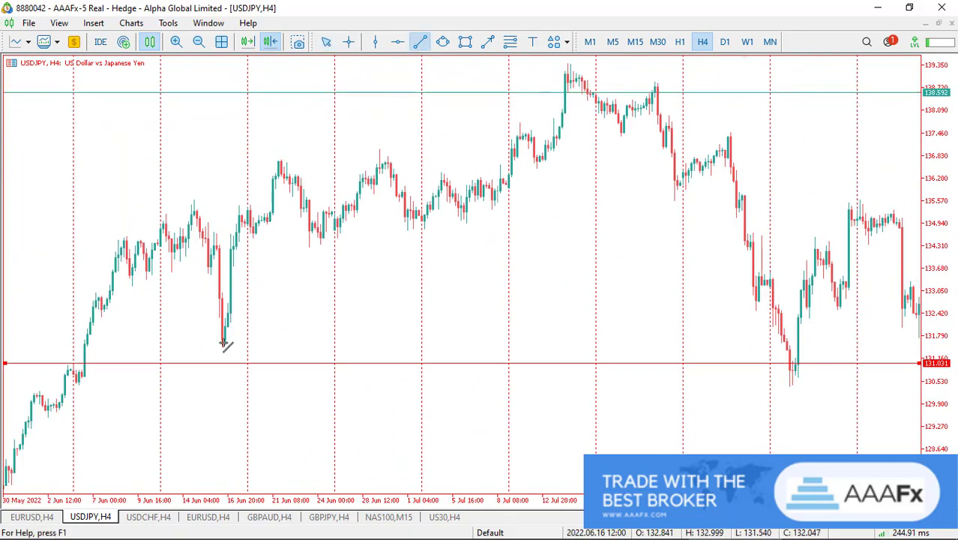
drag(222, 344, 721, 94)
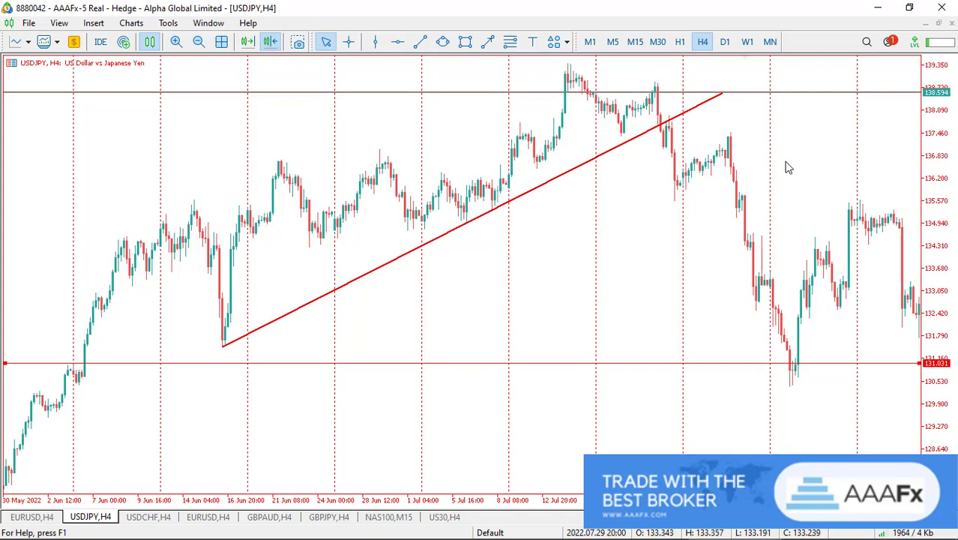
Step: Draw a horizontal arrowed line at about 137.4 from the 19 July low and a yellow rectangle from 21 July, about 137.2 to 138.0
click(487, 42)
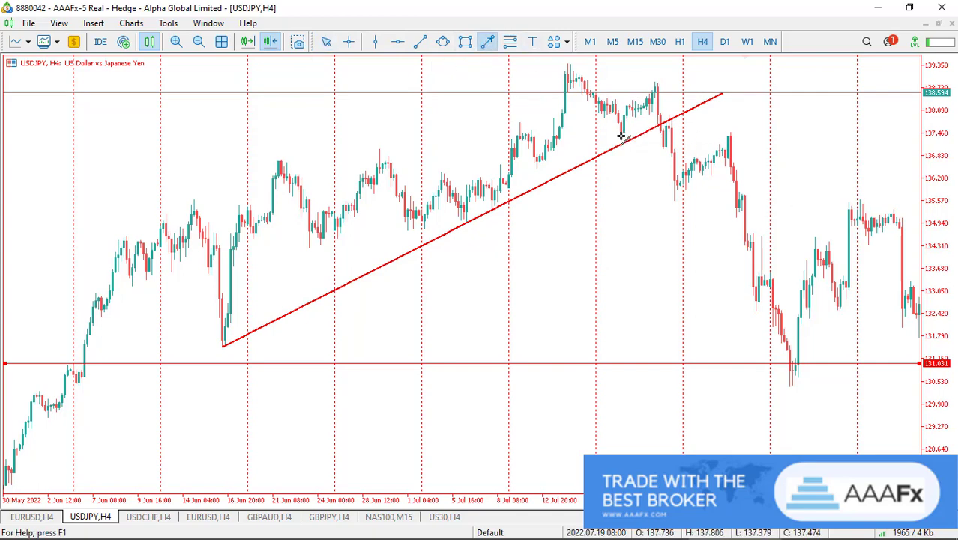
drag(621, 136, 695, 137)
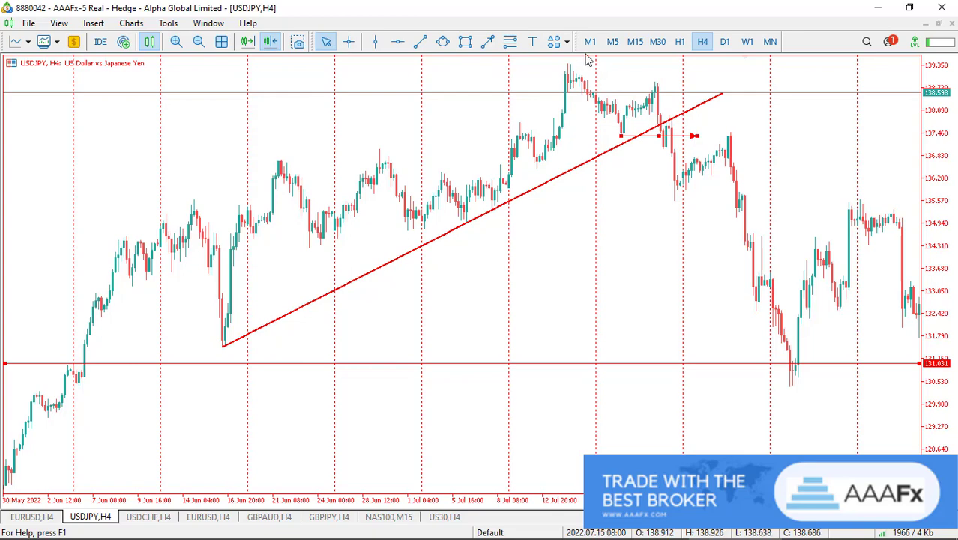
click(465, 41)
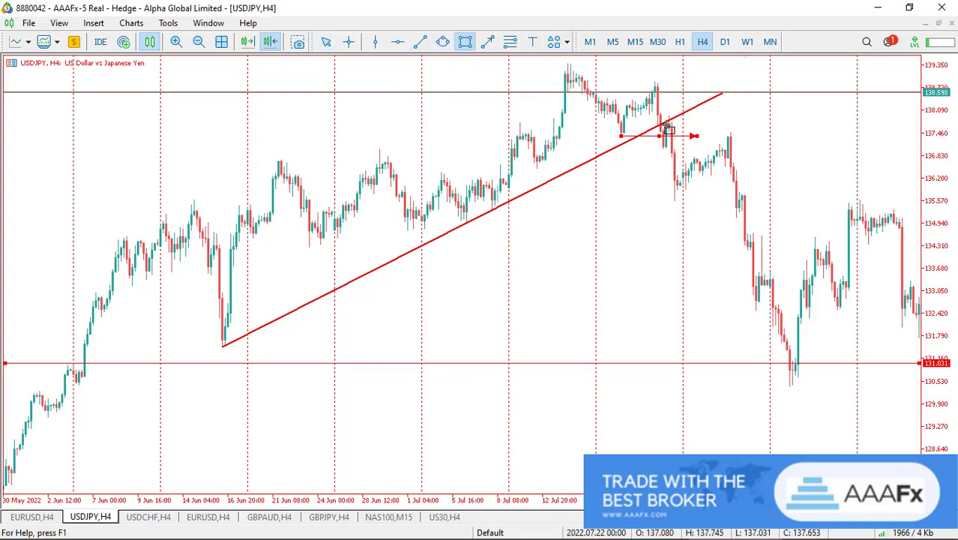
drag(662, 114, 788, 143)
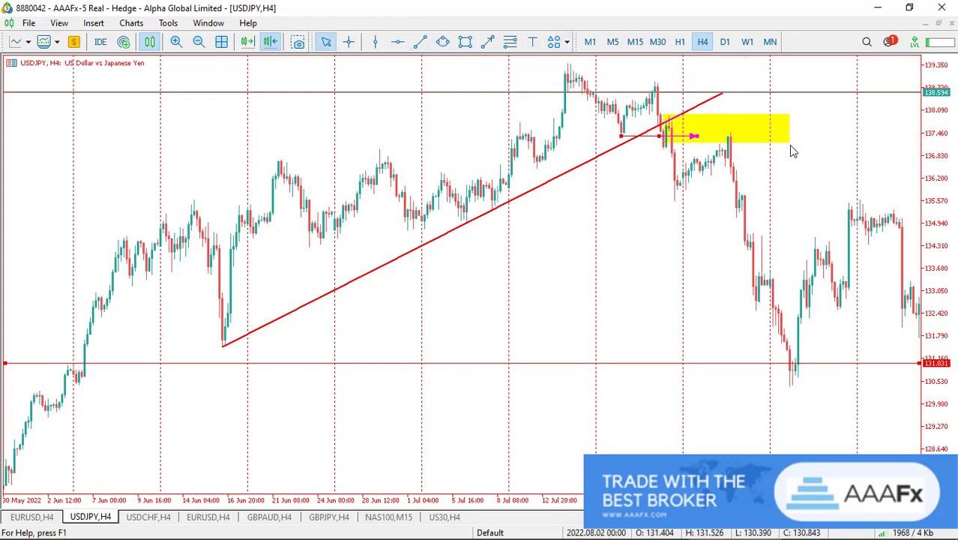
Step: Draw three near-horizontal trendlines extending from the swing lows at about 131.7 in mid-June, 135.0 in early July and 134.1 in late June
scroll(832, 199, up, 10)
scroll(830, 204, down, 8)
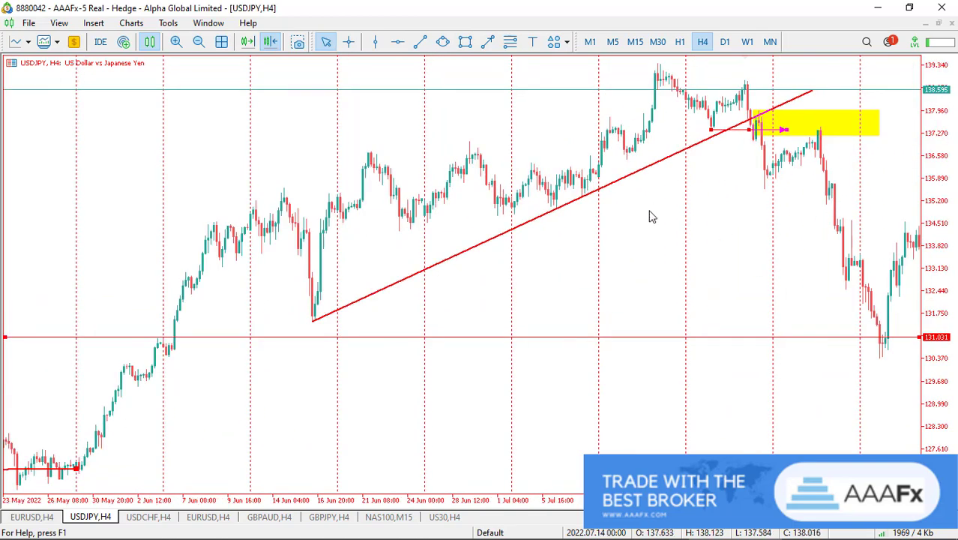
click(421, 42)
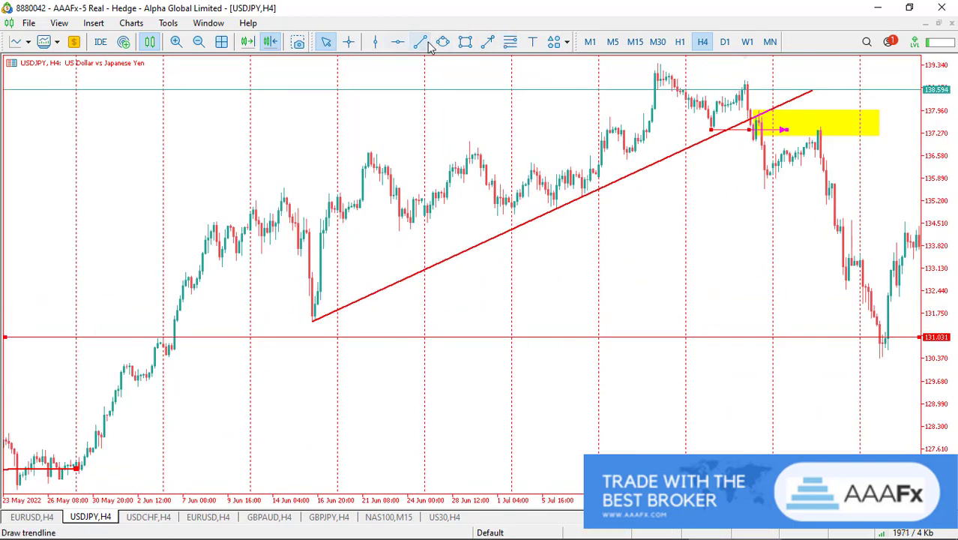
drag(313, 317, 852, 324)
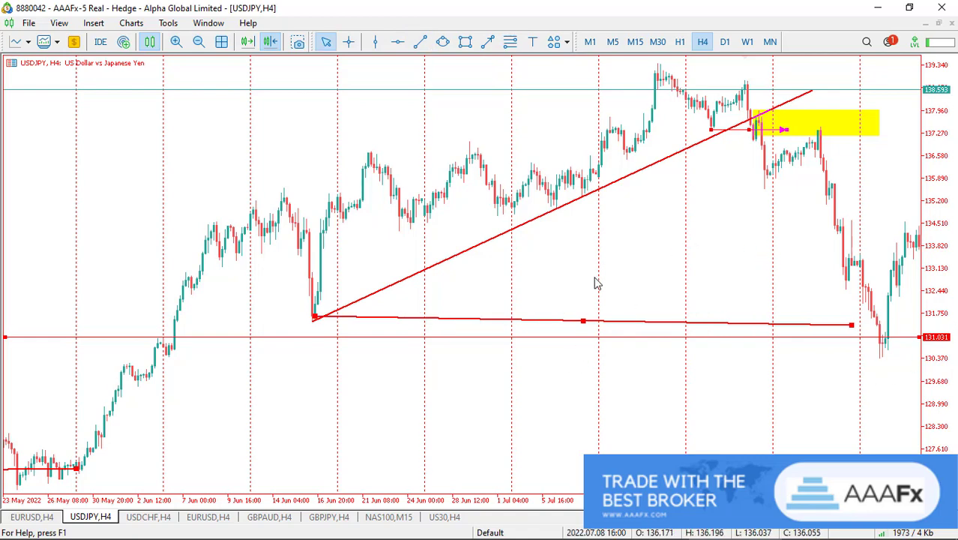
click(420, 42)
drag(551, 206, 894, 217)
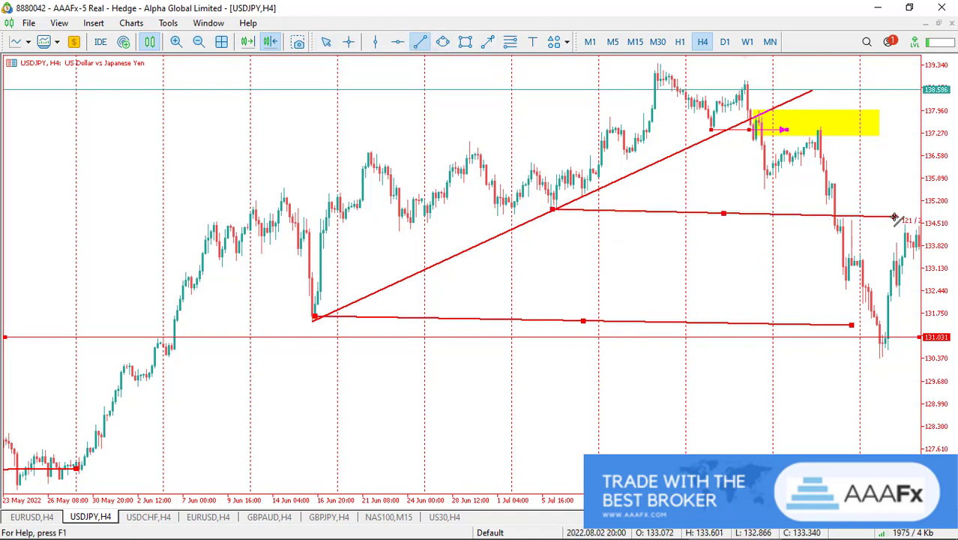
click(421, 42)
drag(396, 236, 920, 248)
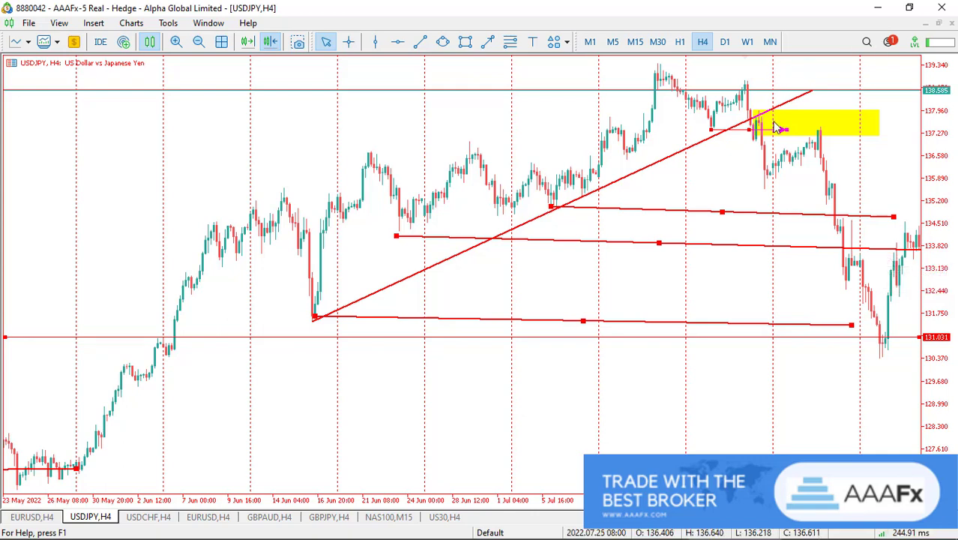
scroll(652, 307, down, 6)
scroll(495, 292, down, 2)
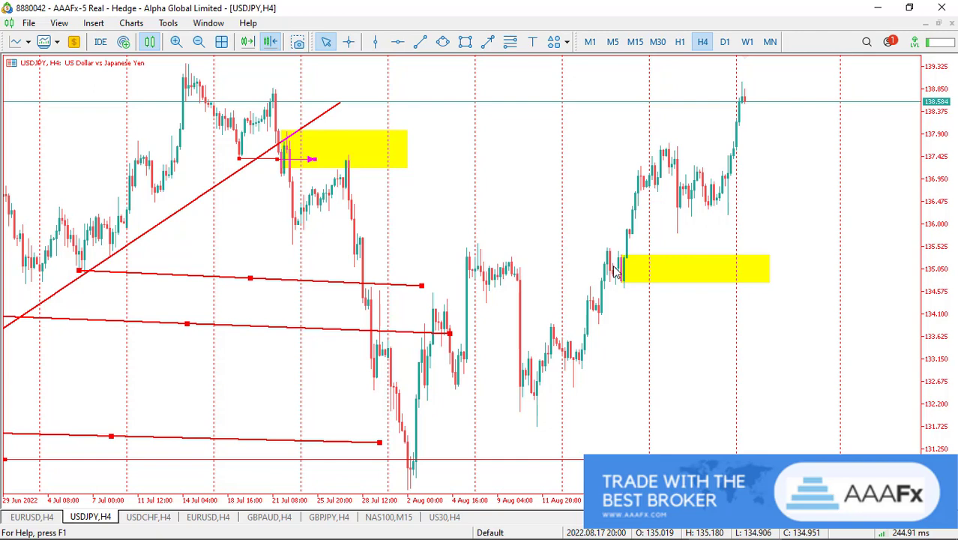
drag(582, 310, 759, 311)
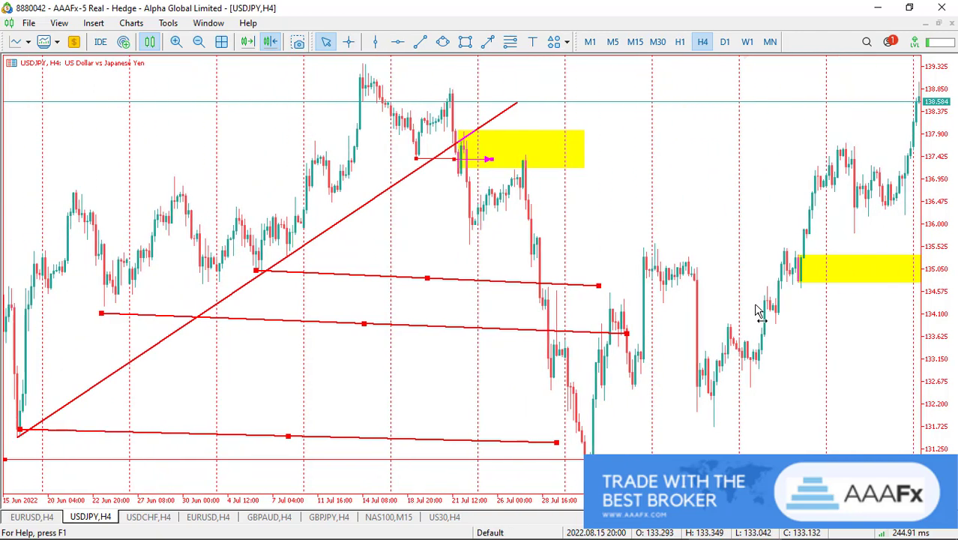
scroll(757, 309, up, 2)
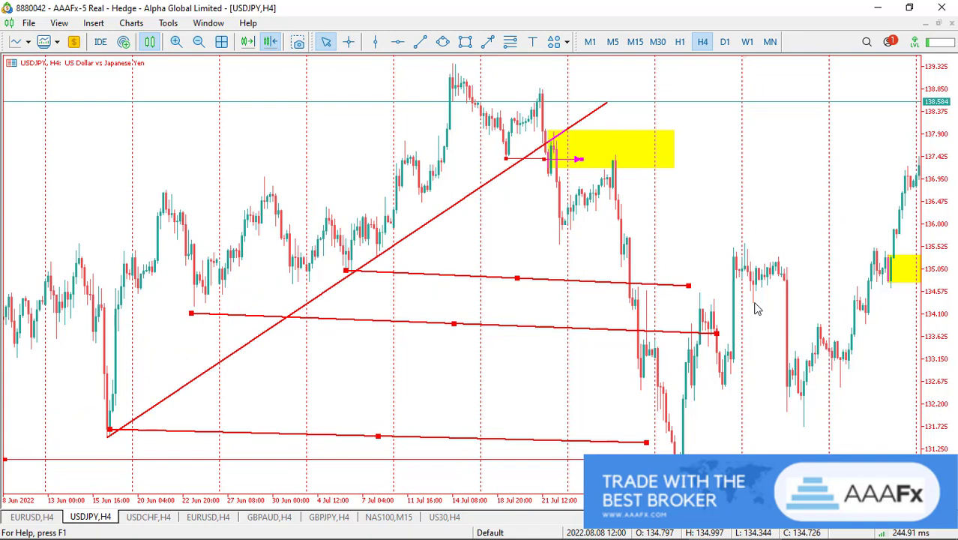